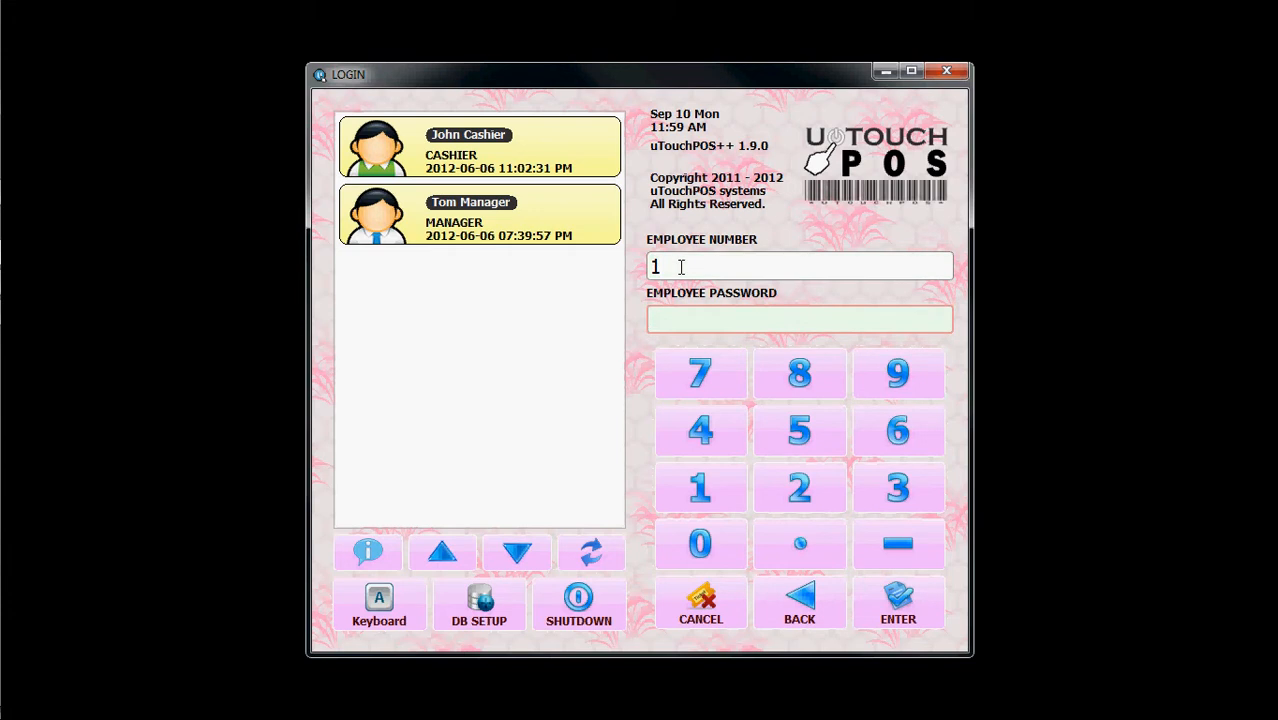
Enter the employee password and log in to the point-of-sale system
{"action": "type", "text": "1234567"}
{"action": "key", "text": "Return"}
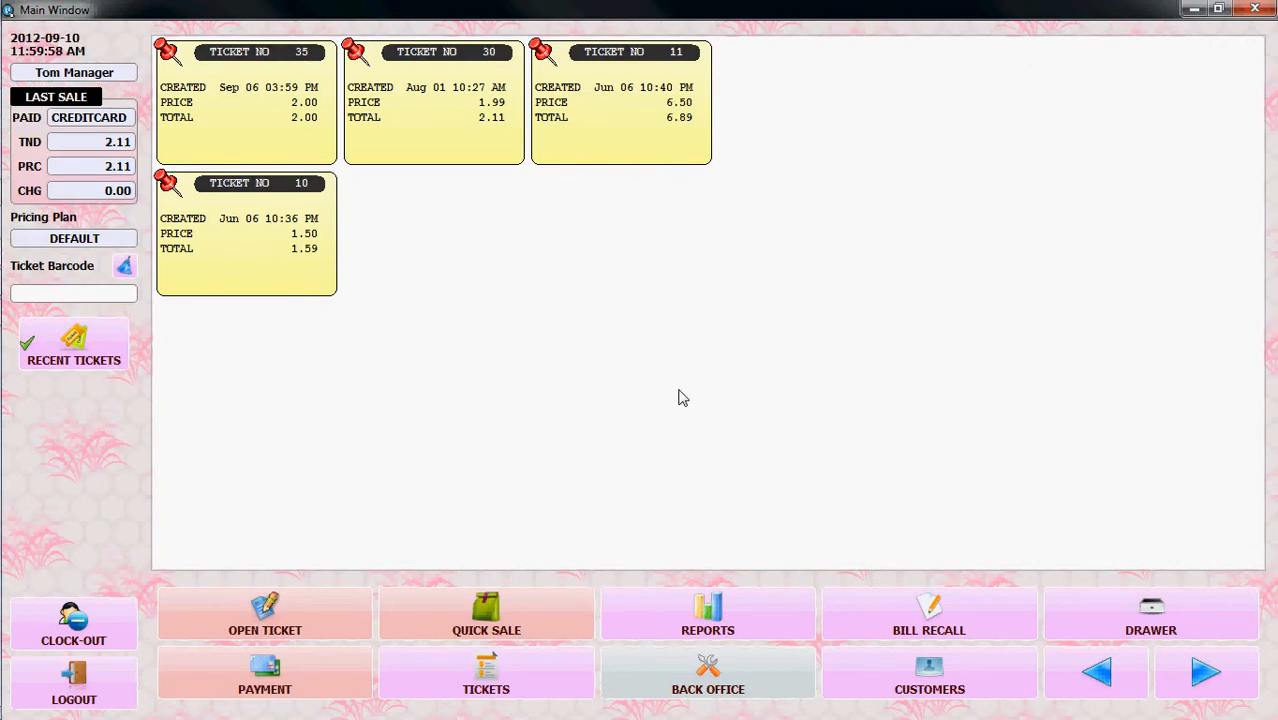
Open the Back Office, entering the employee code and password to authorize access
{"action": "left_click", "coordinate": [708, 683]}
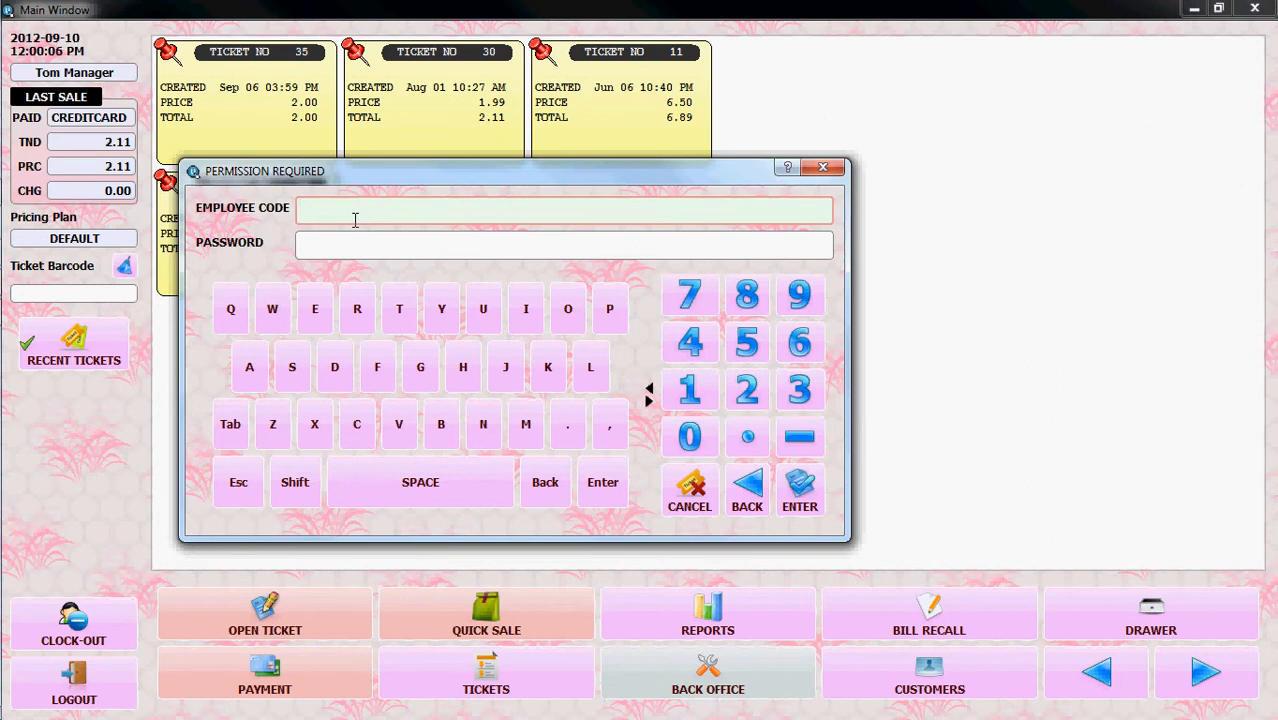
{"action": "type", "text": "1"}
{"action": "key", "text": "Tab"}
{"action": "type", "text": "111"}
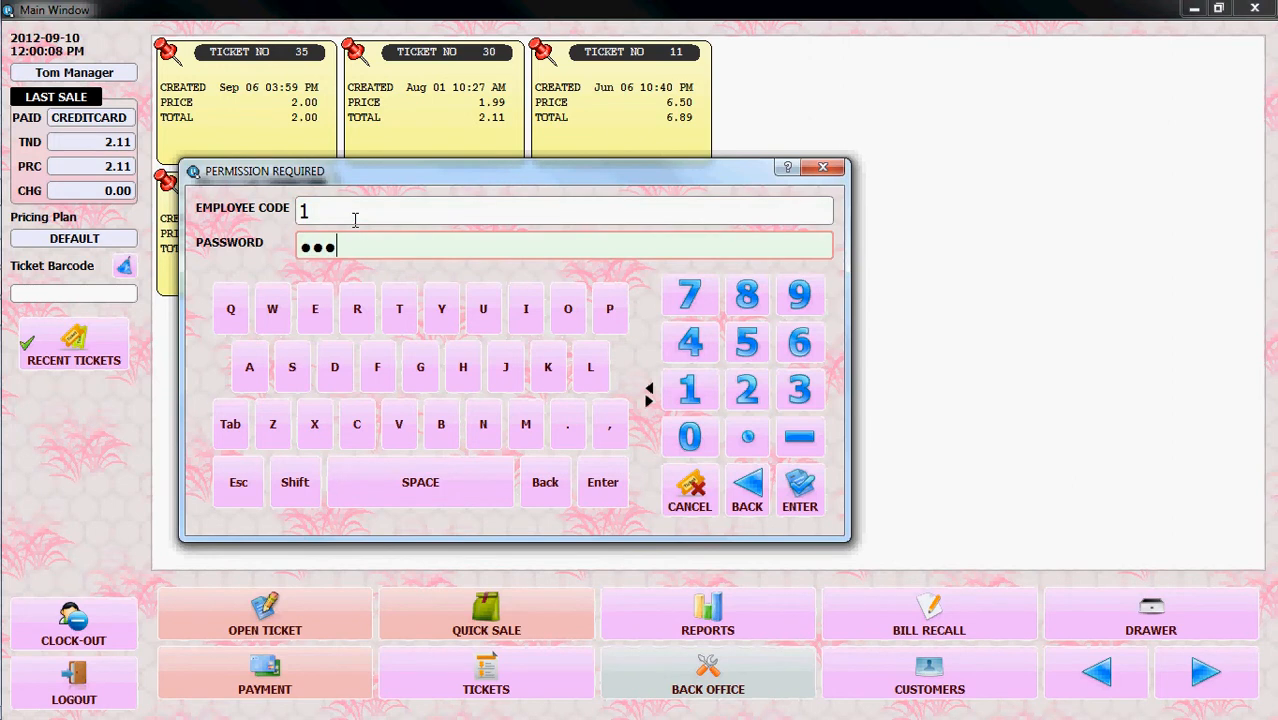
{"action": "type", "text": "1111"}
{"action": "left_click", "coordinate": [807, 490]}
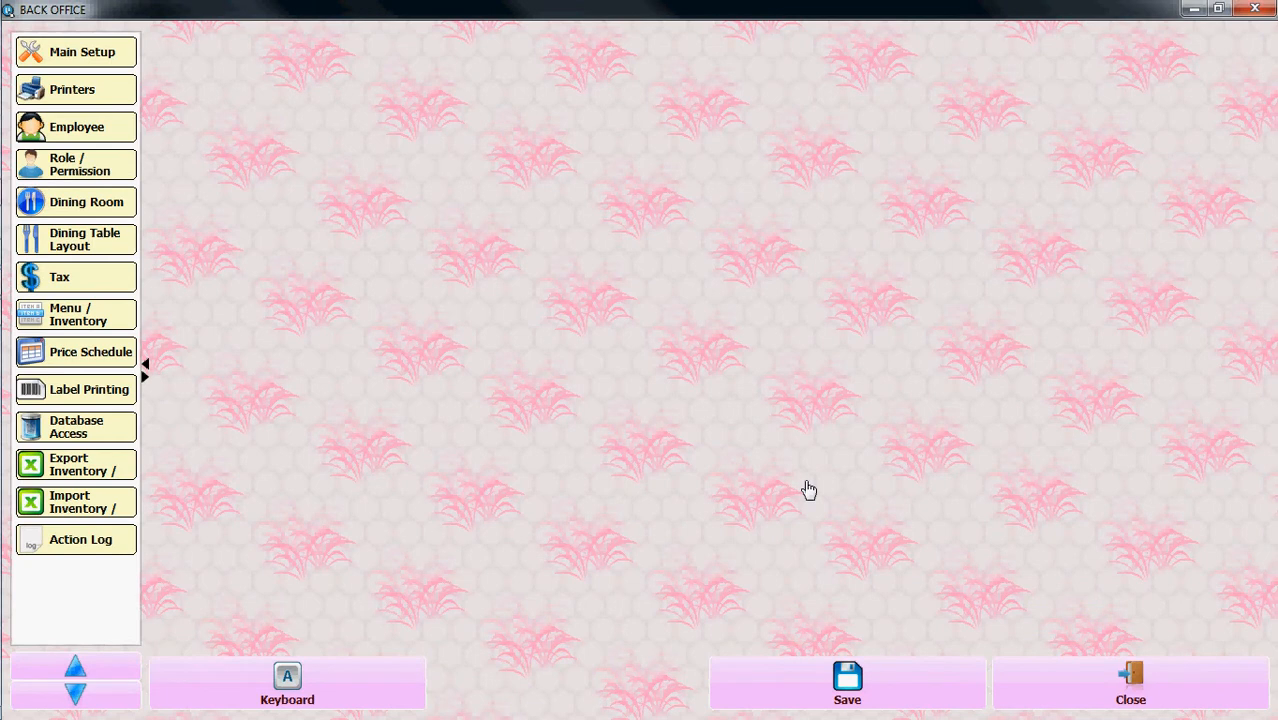
Add a blank item to the item list in Menu / Inventory and select its row for editing
{"action": "left_click", "coordinate": [108, 317]}
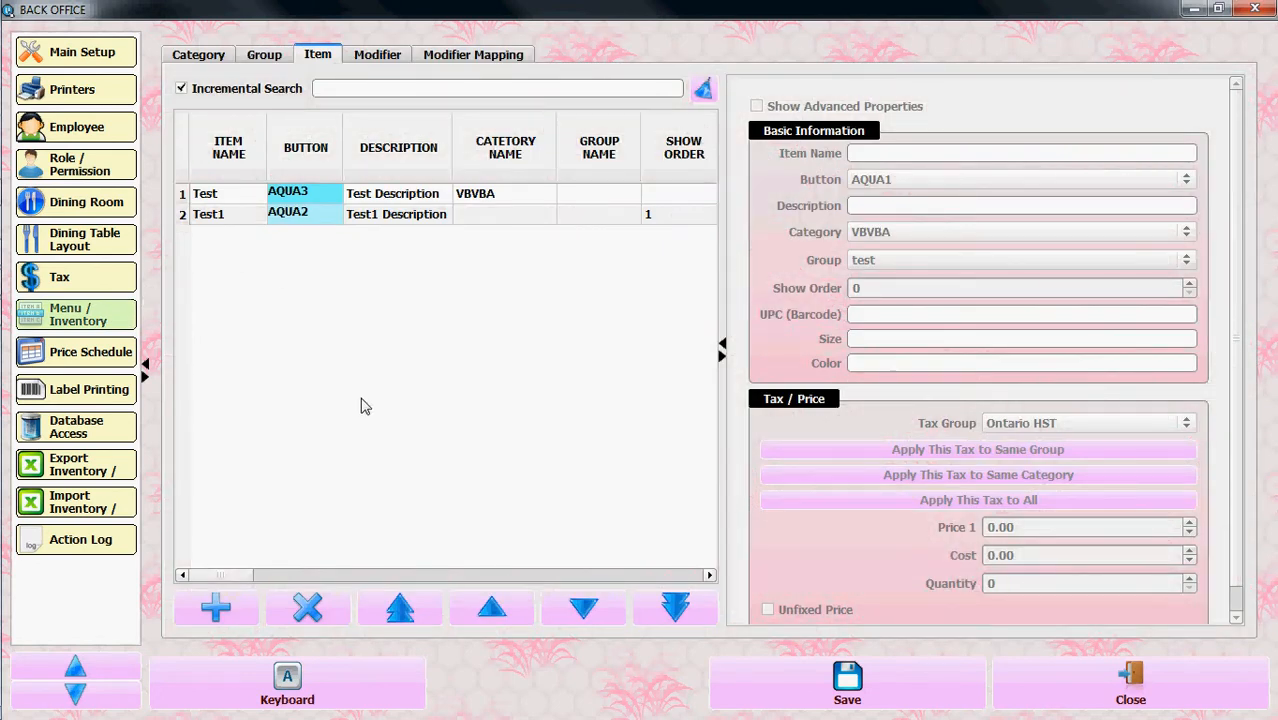
{"action": "left_click", "coordinate": [216, 608]}
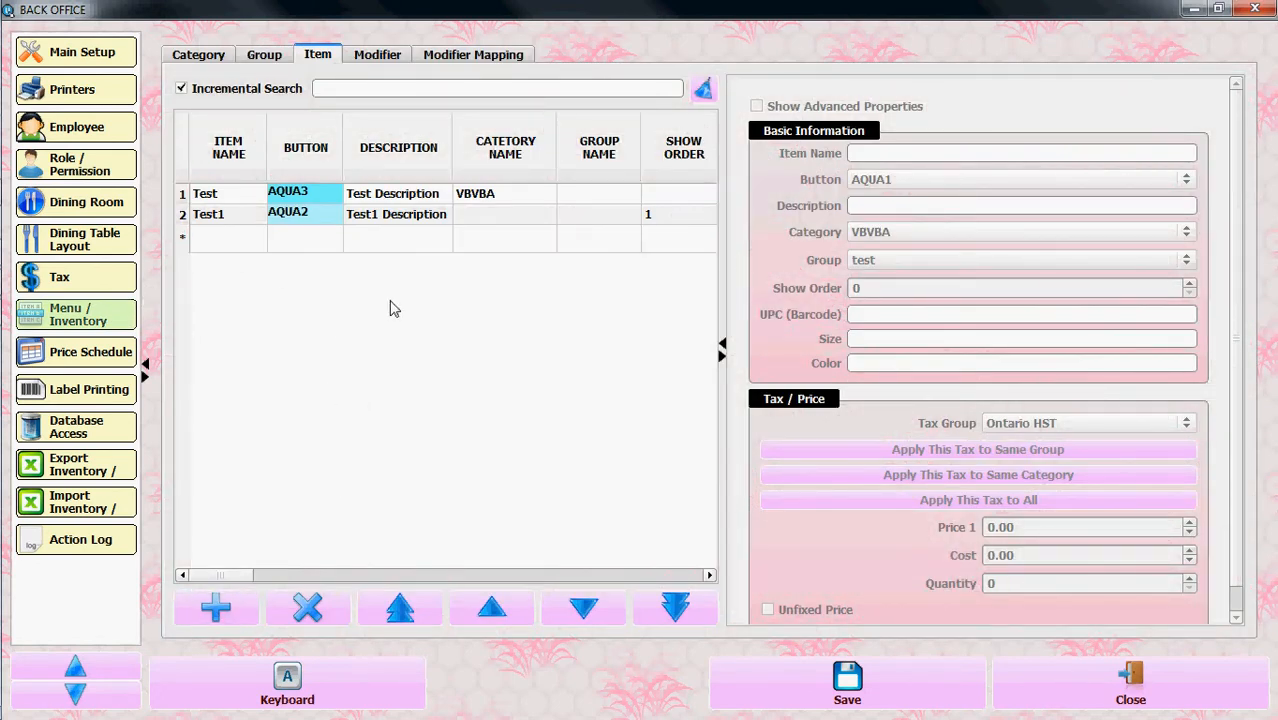
{"action": "left_click", "coordinate": [230, 249]}
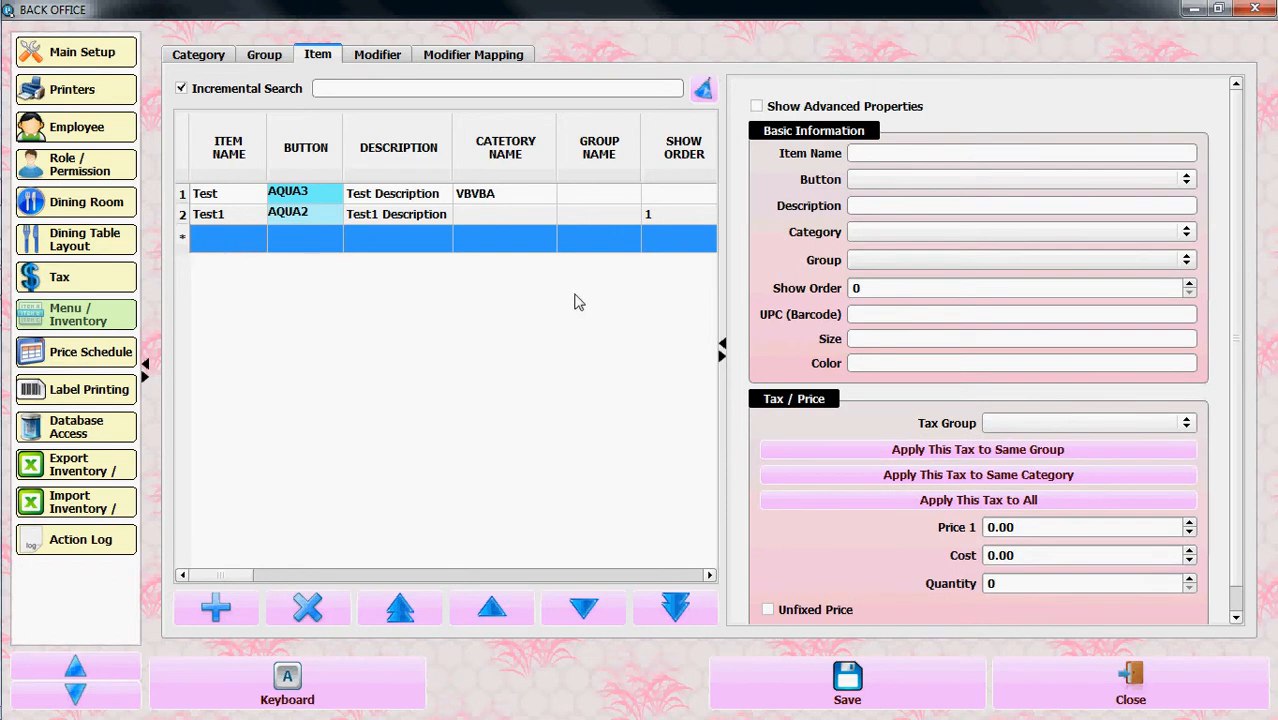
Show the advanced properties for the new item
{"action": "left_click", "coordinate": [886, 152]}
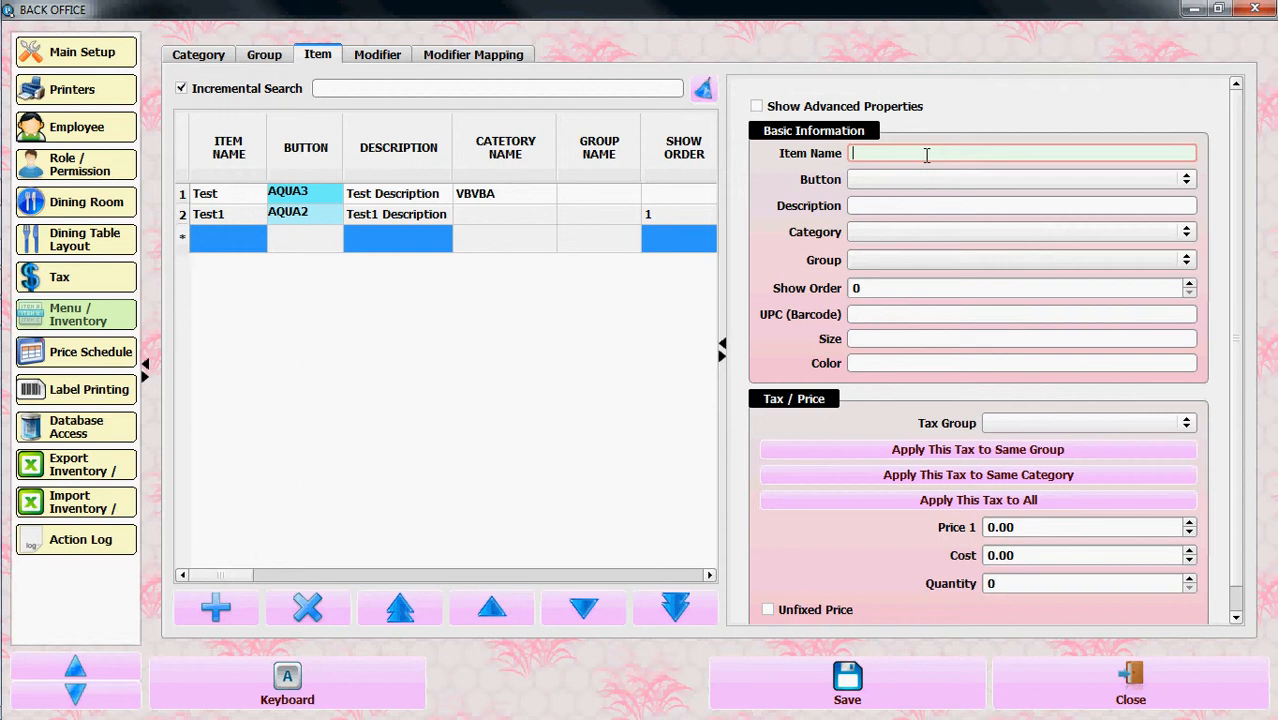
{"action": "left_click", "coordinate": [757, 108]}
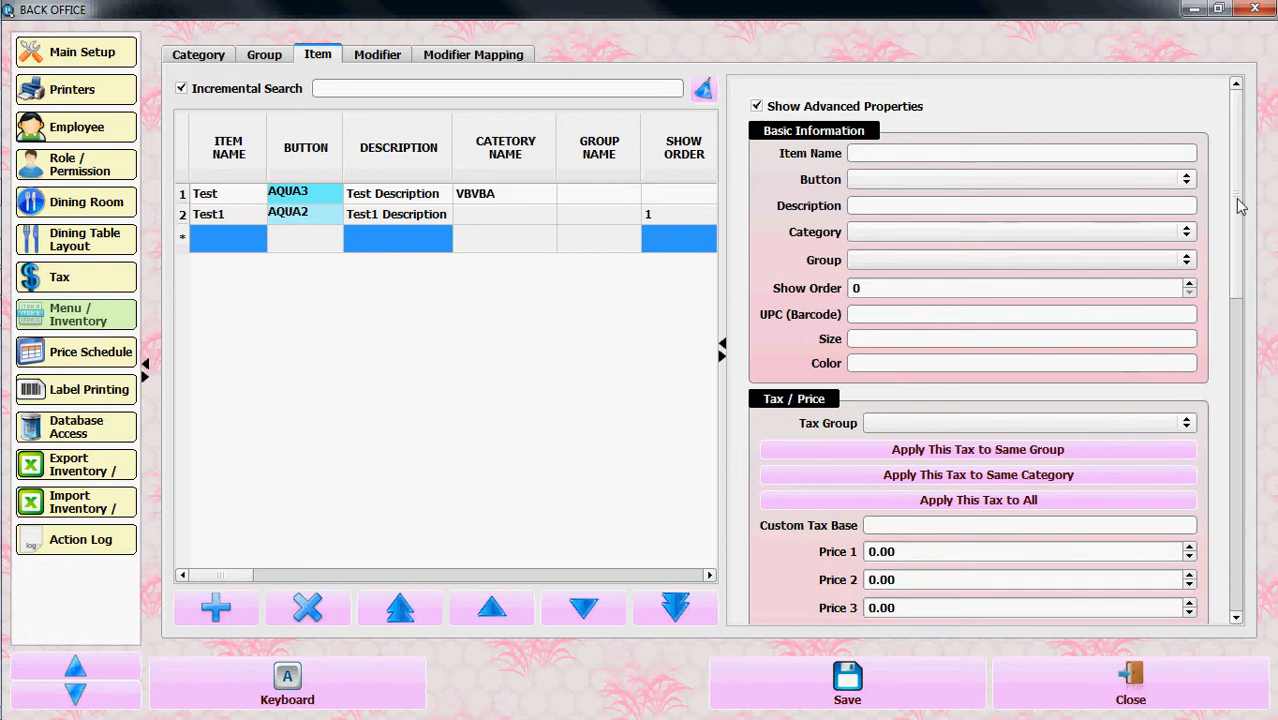
{"action": "left_click_drag", "start_coordinate": [1240, 205], "coordinate": [1230, 157]}
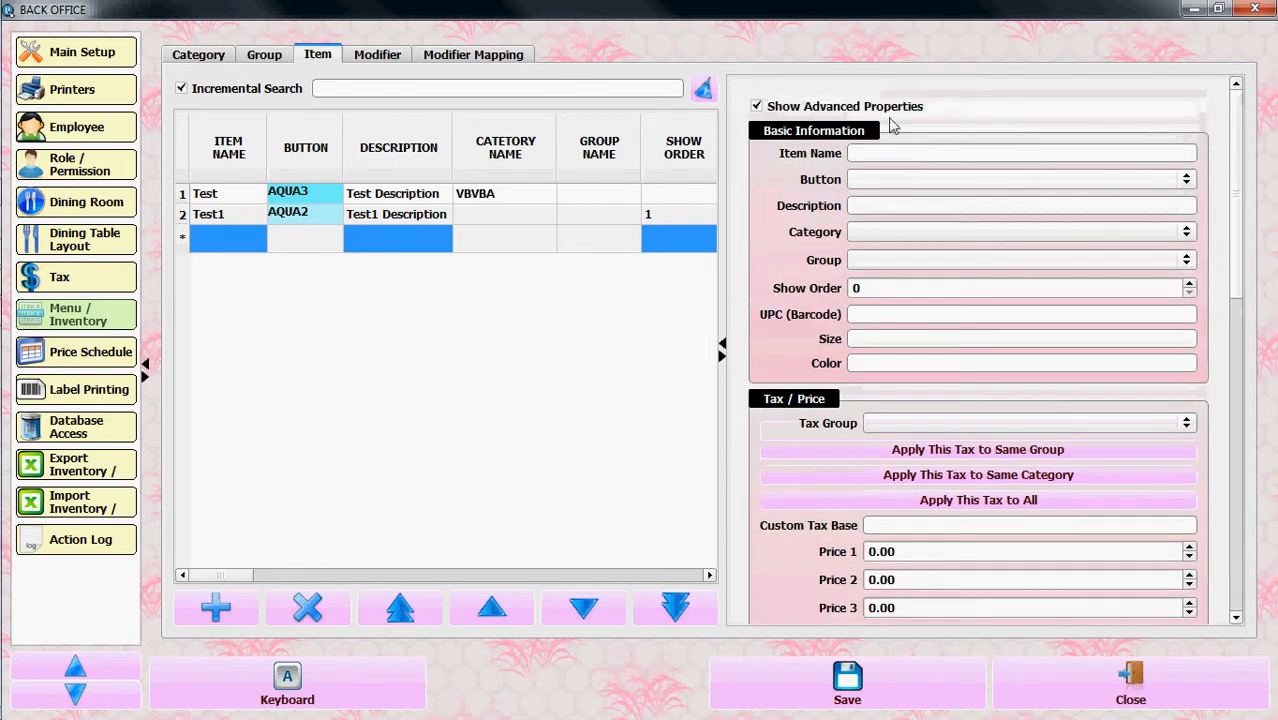
Name the new item Test 3 and assign it the VIOLET3 button style
{"action": "left_click", "coordinate": [876, 154]}
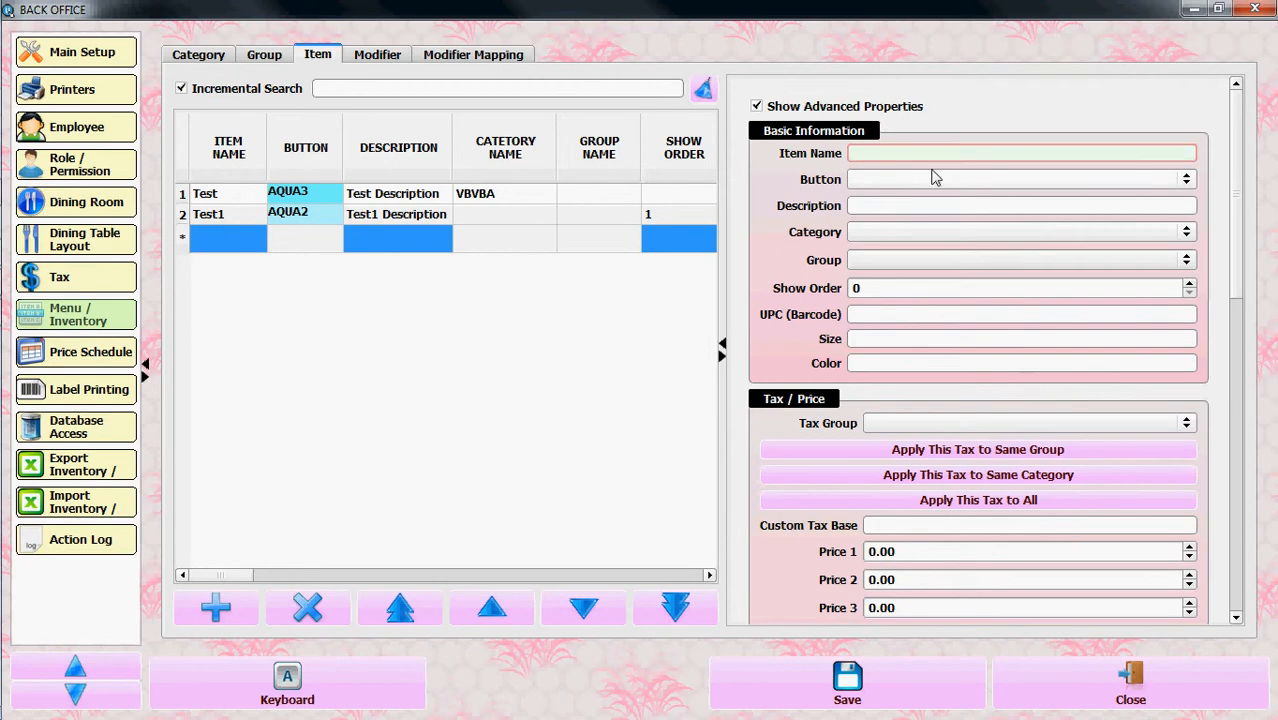
{"action": "type", "text": "Test 3"}
{"action": "left_click", "coordinate": [887, 182]}
{"action": "left_click", "coordinate": [895, 268]}
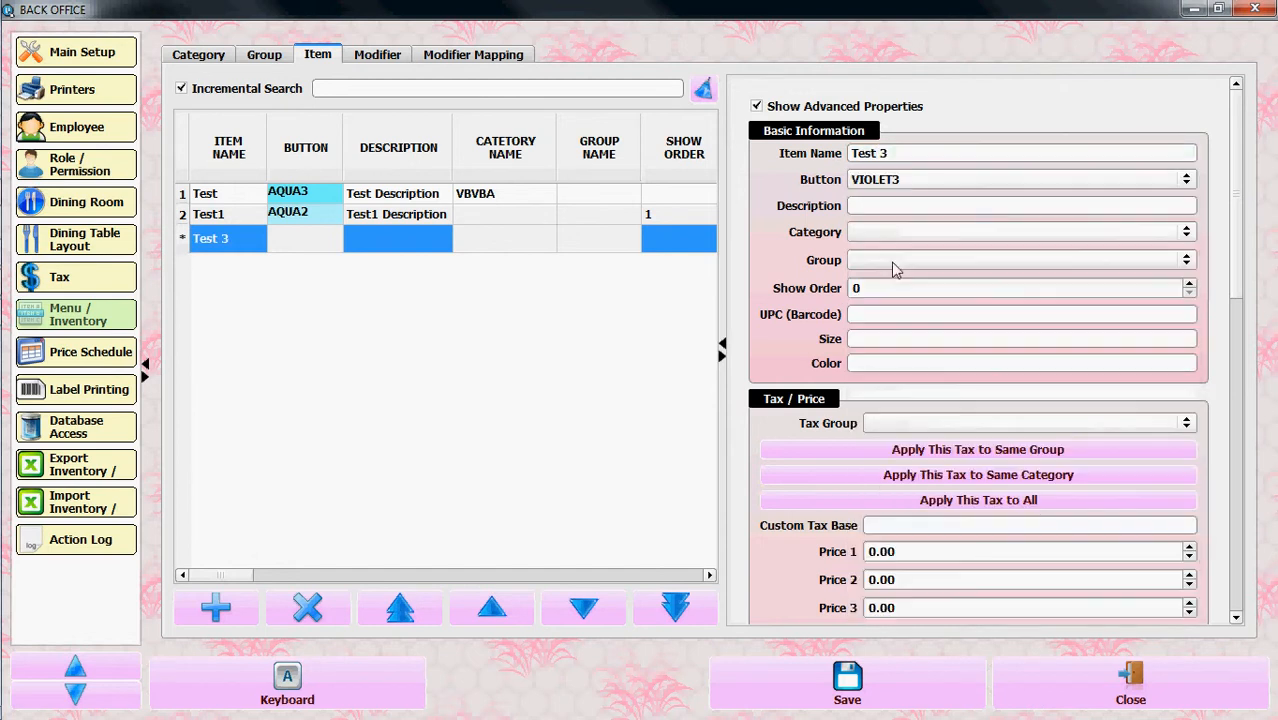
Enter "Description Test 3" as the new item's description
{"action": "left_click", "coordinate": [878, 206]}
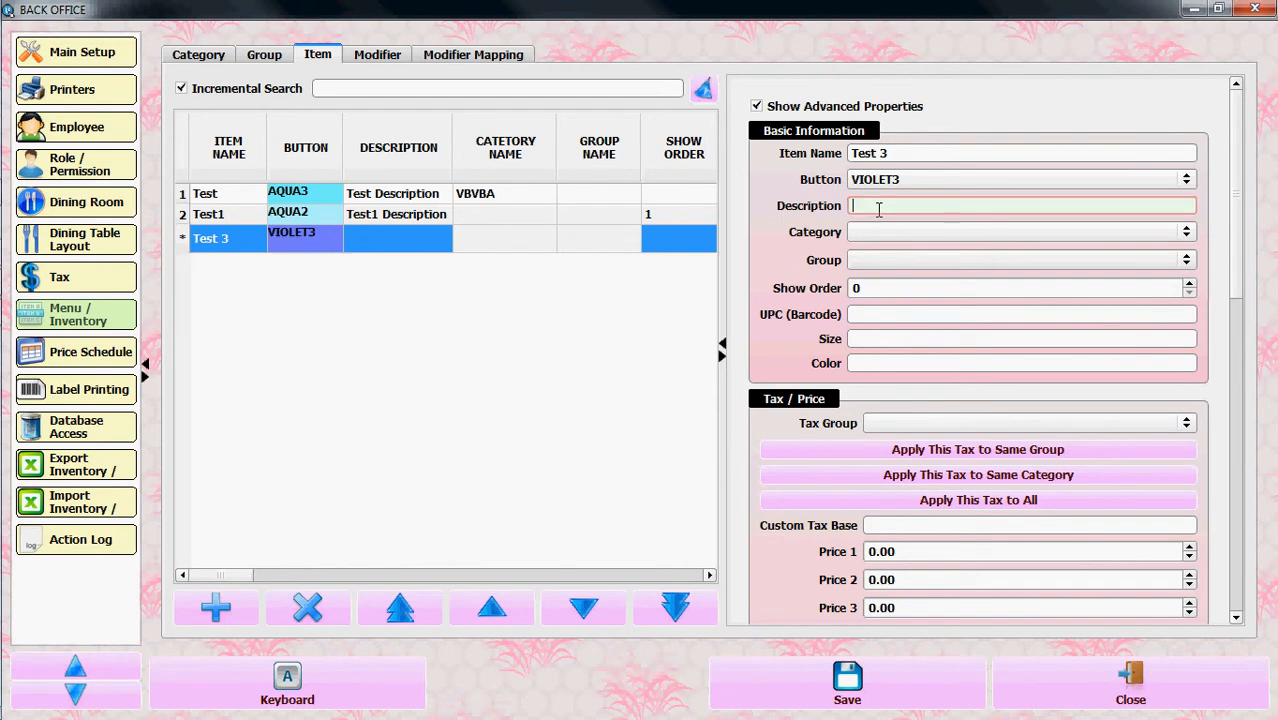
{"action": "type", "text": "Test 3"}
{"action": "key", "text": "Home"}
{"action": "type", "text": "Description"}
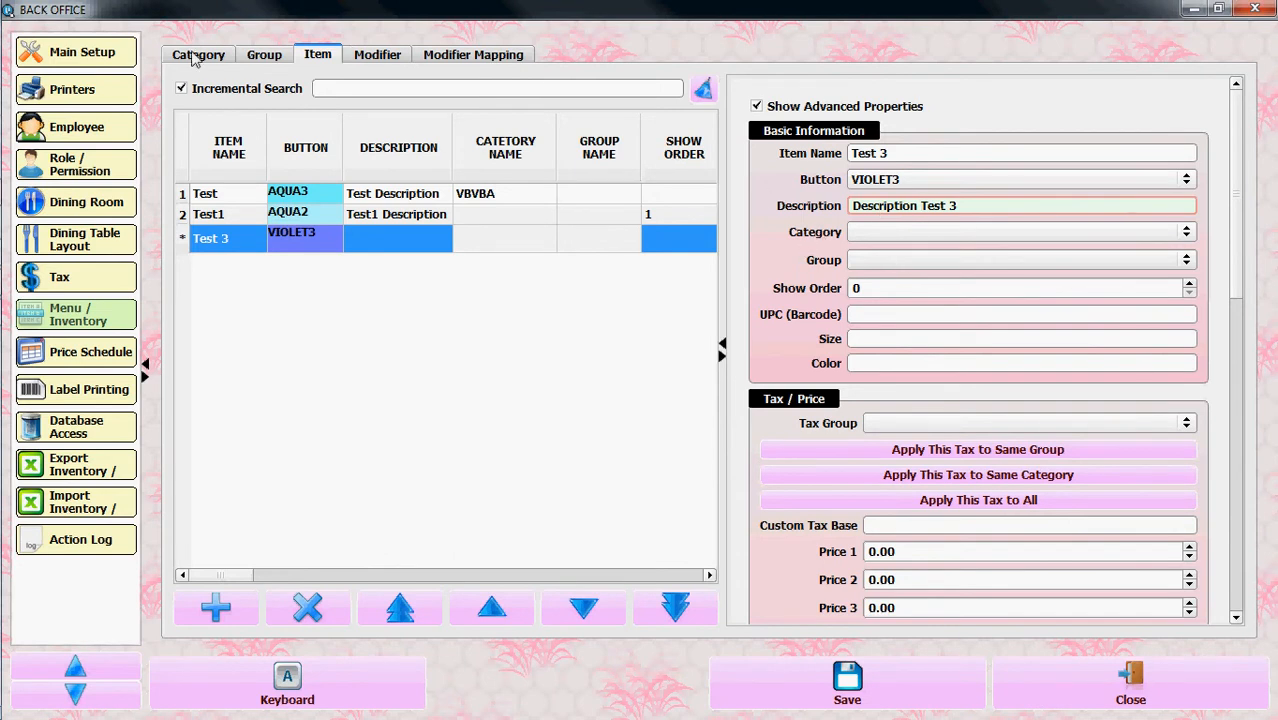
Assign the Test 3 item to the Beach Elite Apparel category and the Polo group
{"action": "left_click", "coordinate": [874, 243]}
{"action": "left_click", "coordinate": [865, 252]}
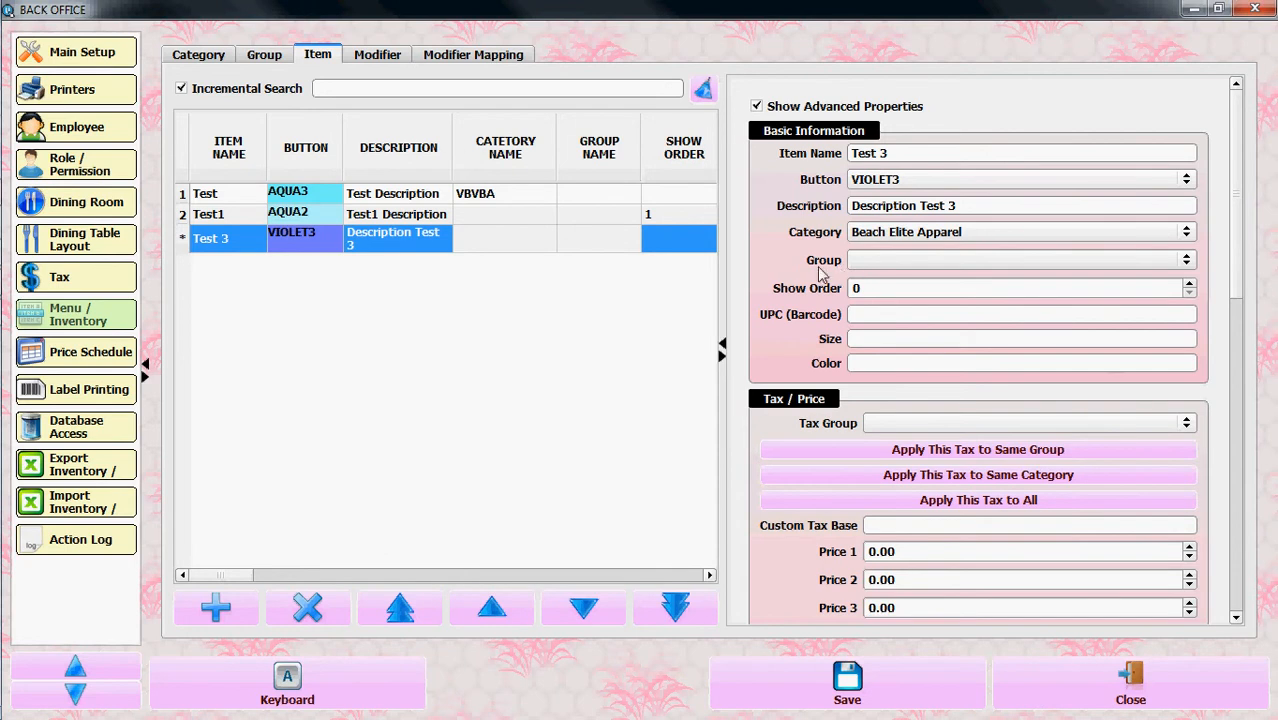
{"action": "left_click", "coordinate": [955, 262]}
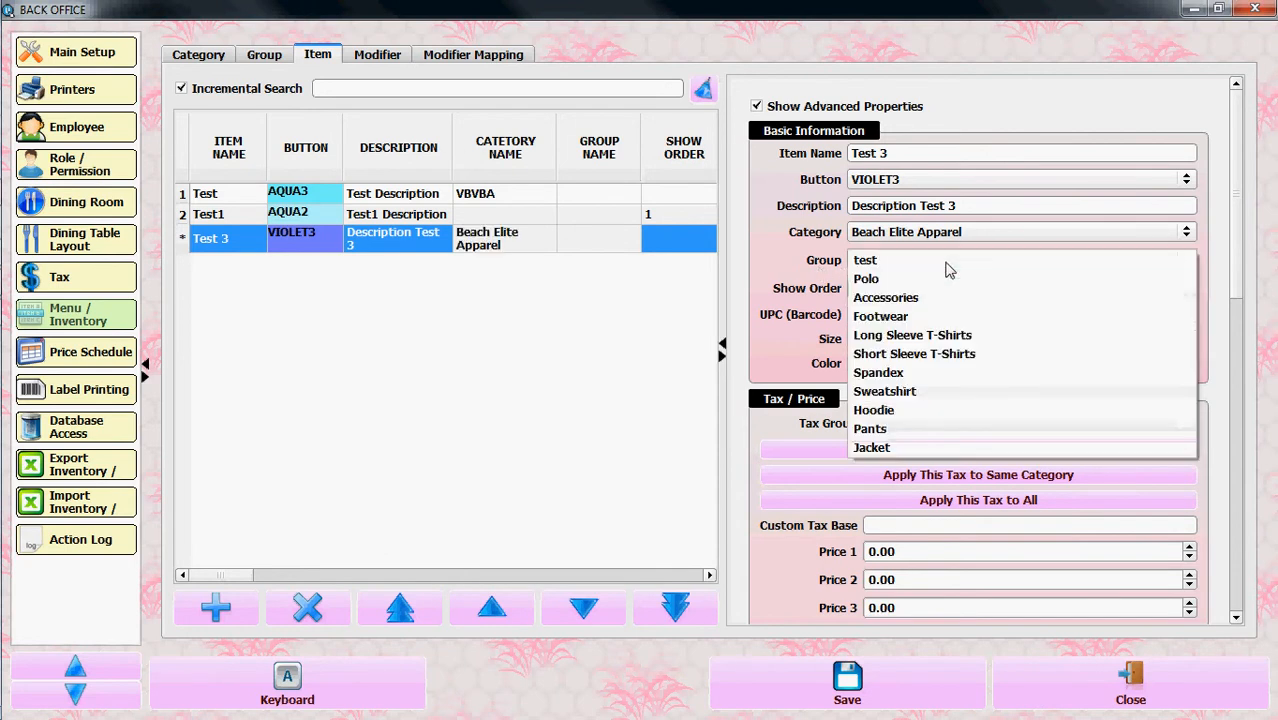
{"action": "left_click", "coordinate": [865, 281]}
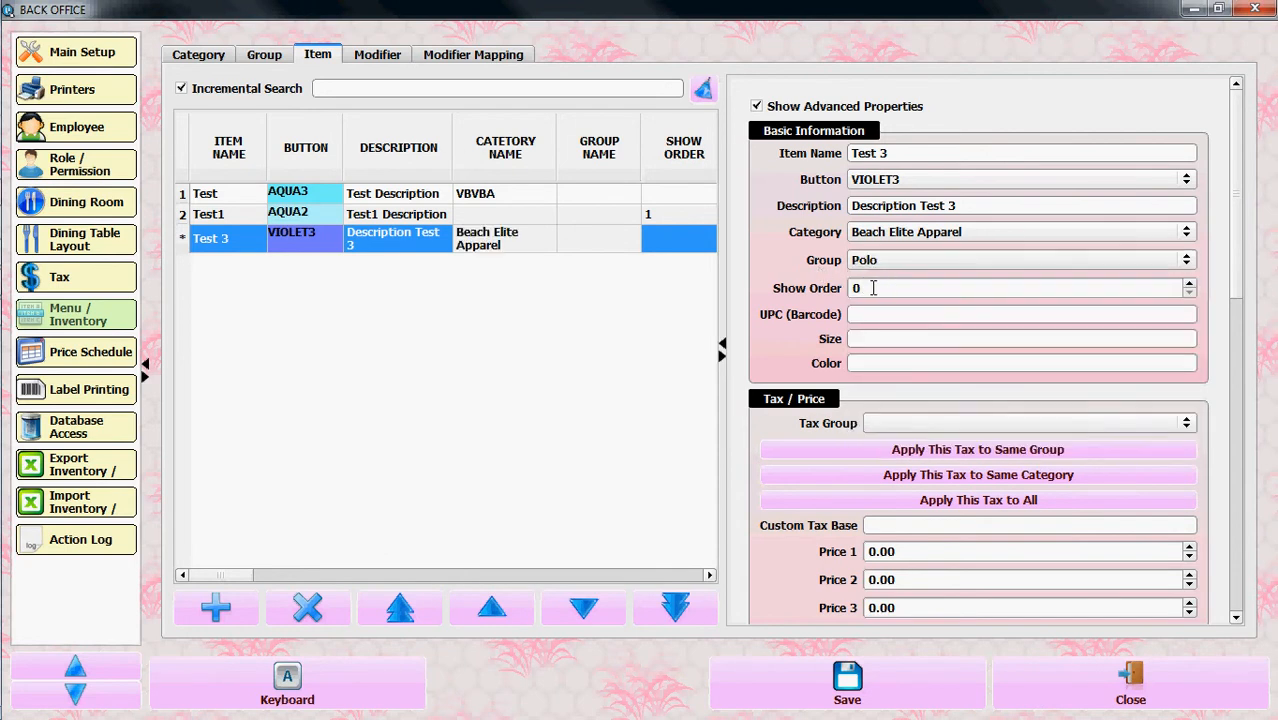
Set the show order of the Test 3 item to 1
{"action": "left_click", "coordinate": [873, 288]}
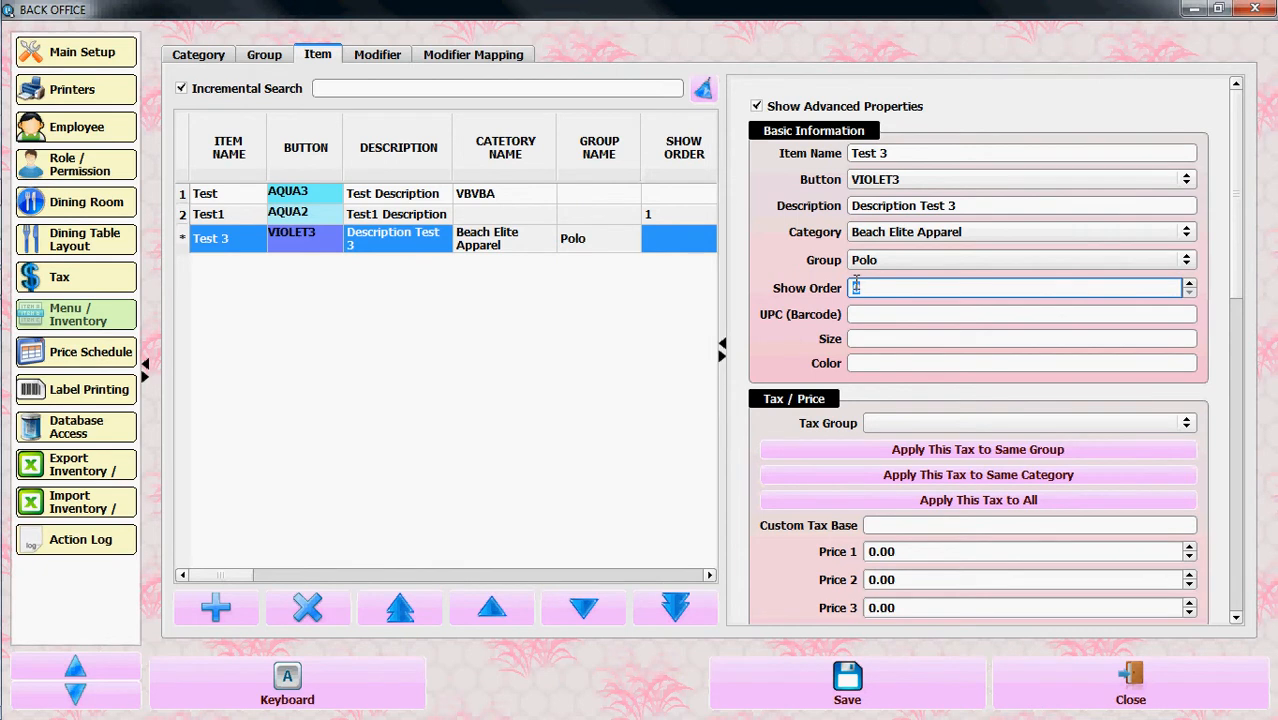
{"action": "type", "text": "3"}
{"action": "key", "text": "BackSpace"}
{"action": "type", "text": "1"}
{"action": "left_click", "coordinate": [882, 314]}
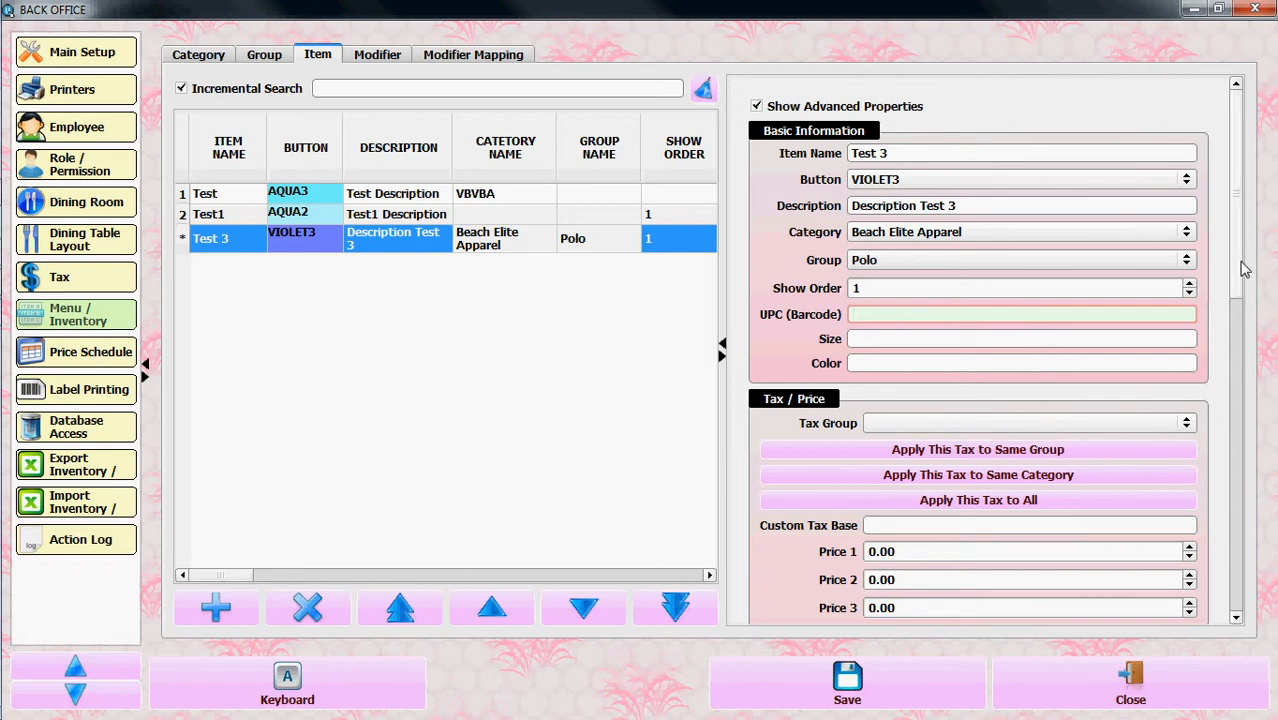
Set the Test 3 item's tax group to USTAX
{"action": "left_click_drag", "start_coordinate": [1243, 268], "coordinate": [1232, 352]}
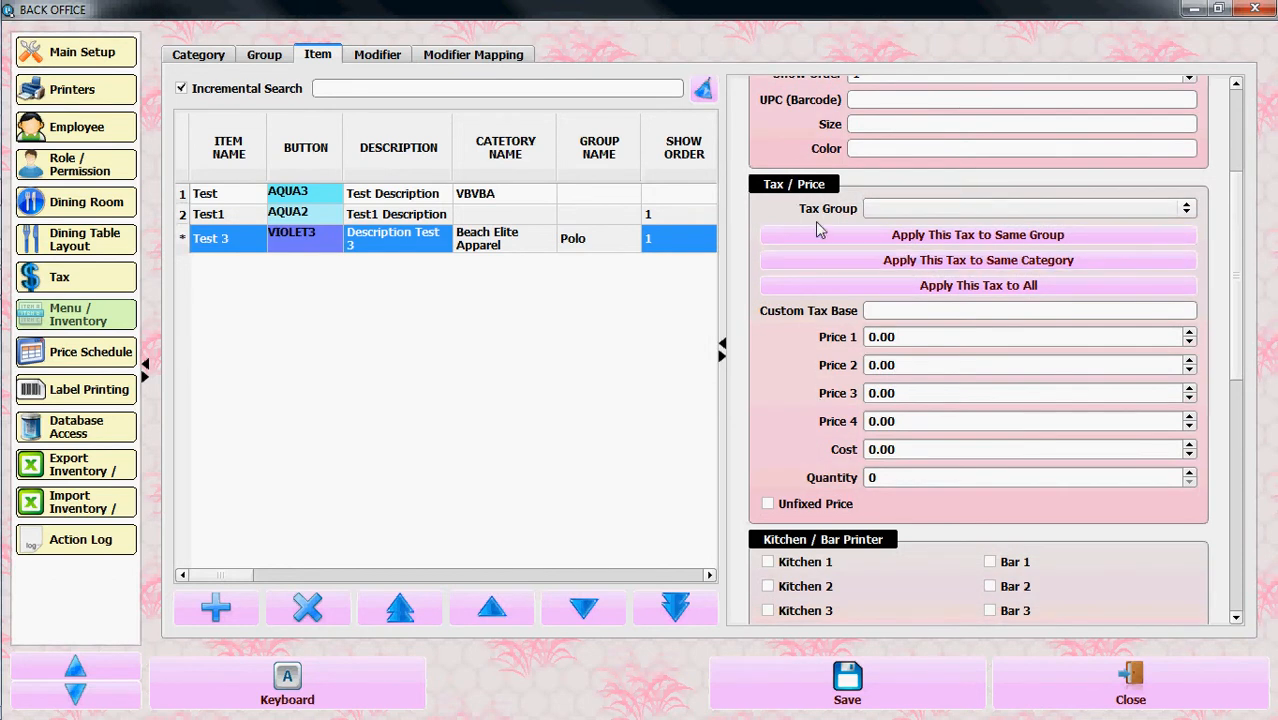
{"action": "left_click", "coordinate": [1185, 208]}
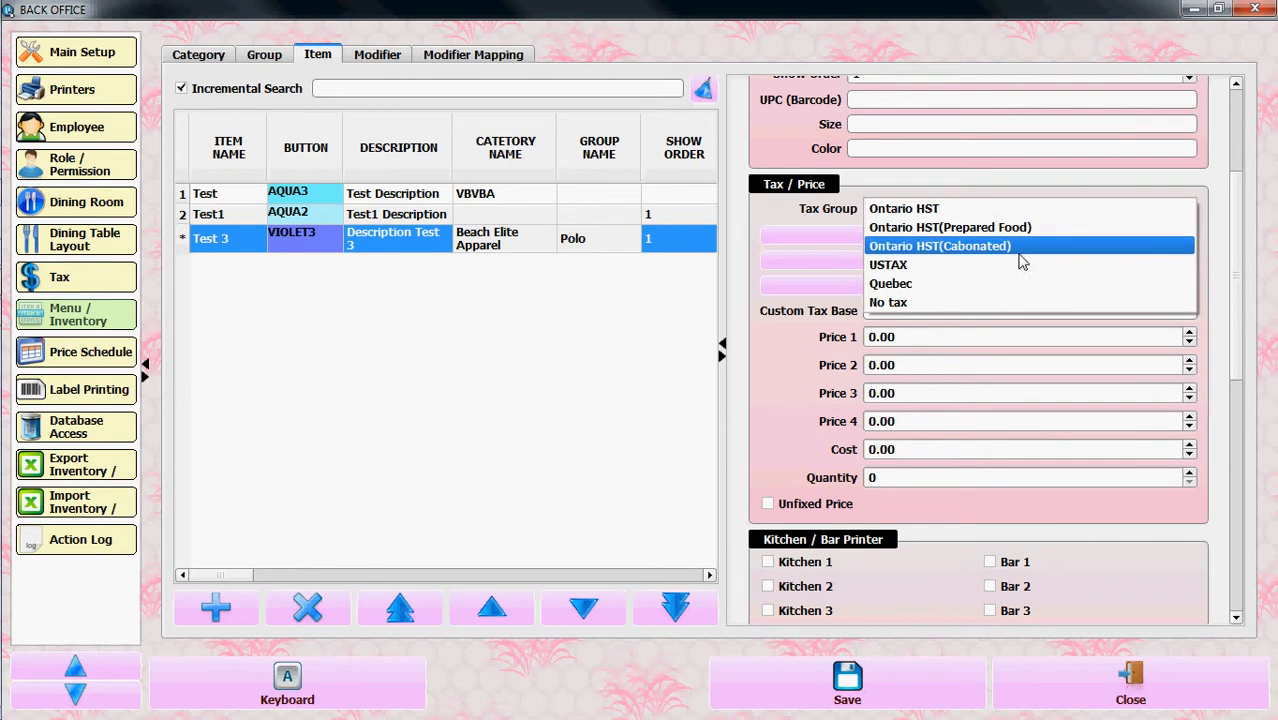
{"action": "left_click", "coordinate": [922, 265]}
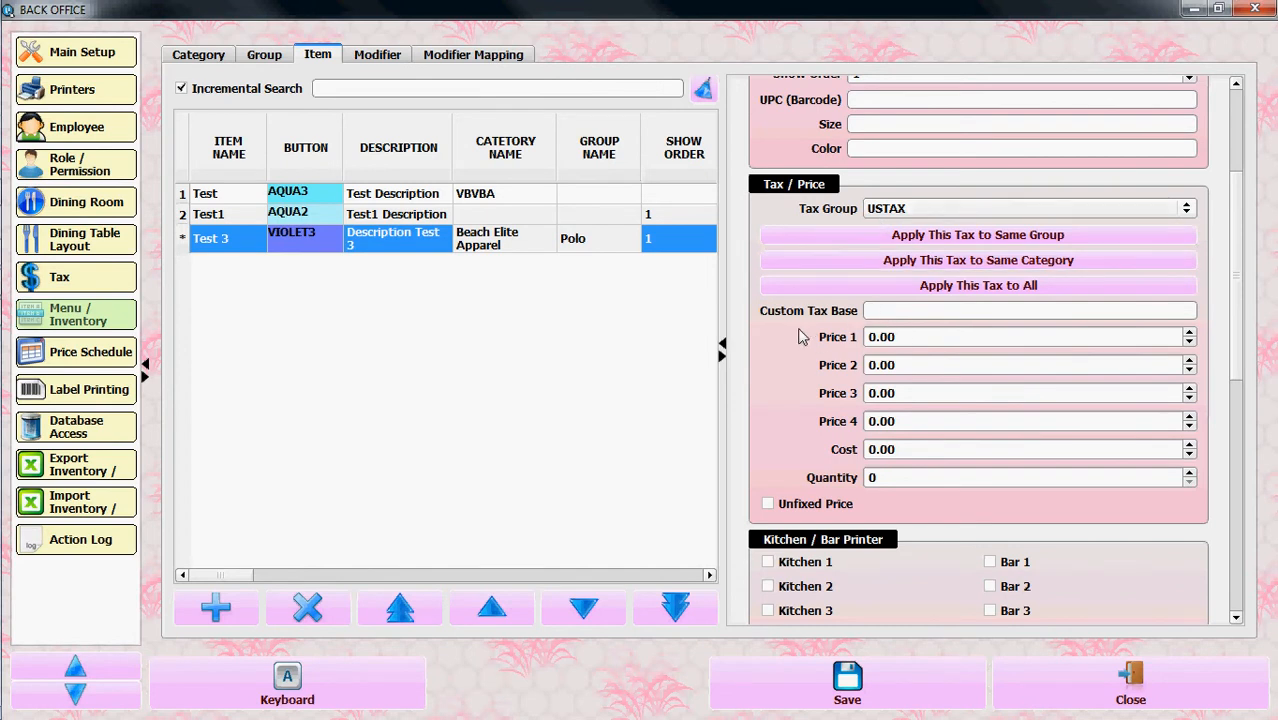
Set the item's Price 1 to 1.00, its cost to 0.80 and its quantity to 20
{"action": "left_click", "coordinate": [915, 336]}
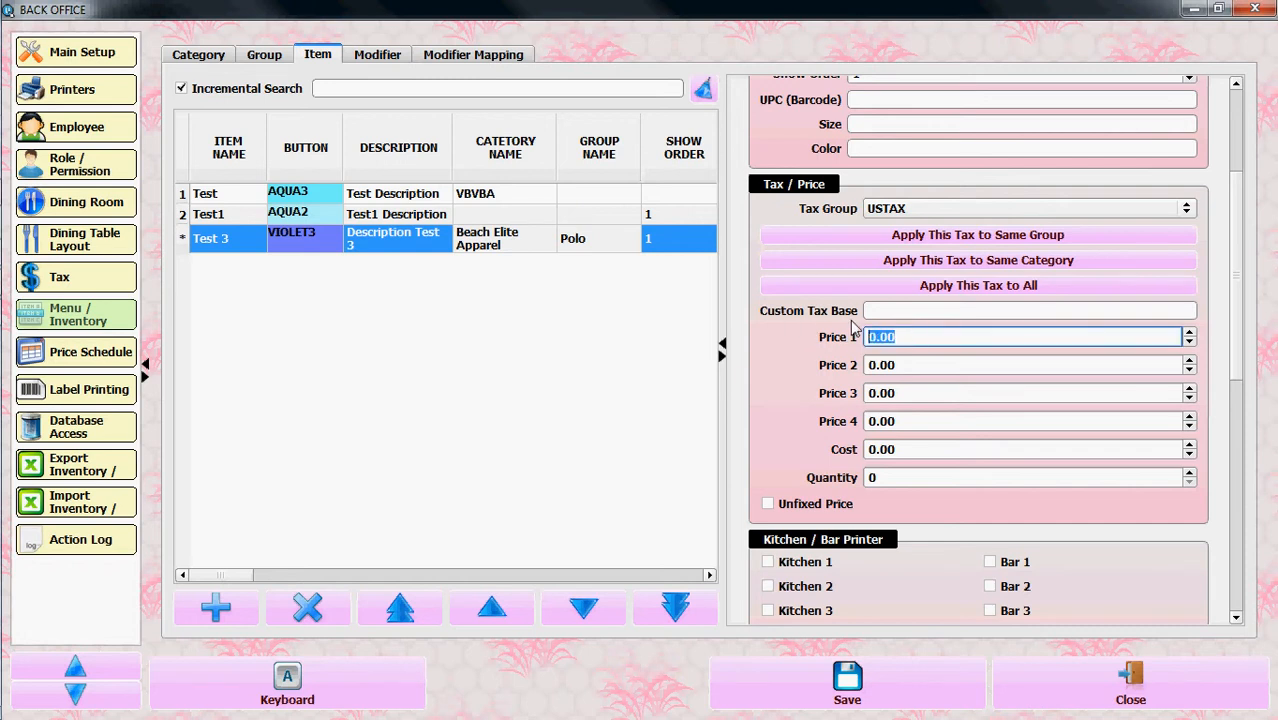
{"action": "type", "text": "1.00"}
{"action": "left_click", "coordinate": [900, 449]}
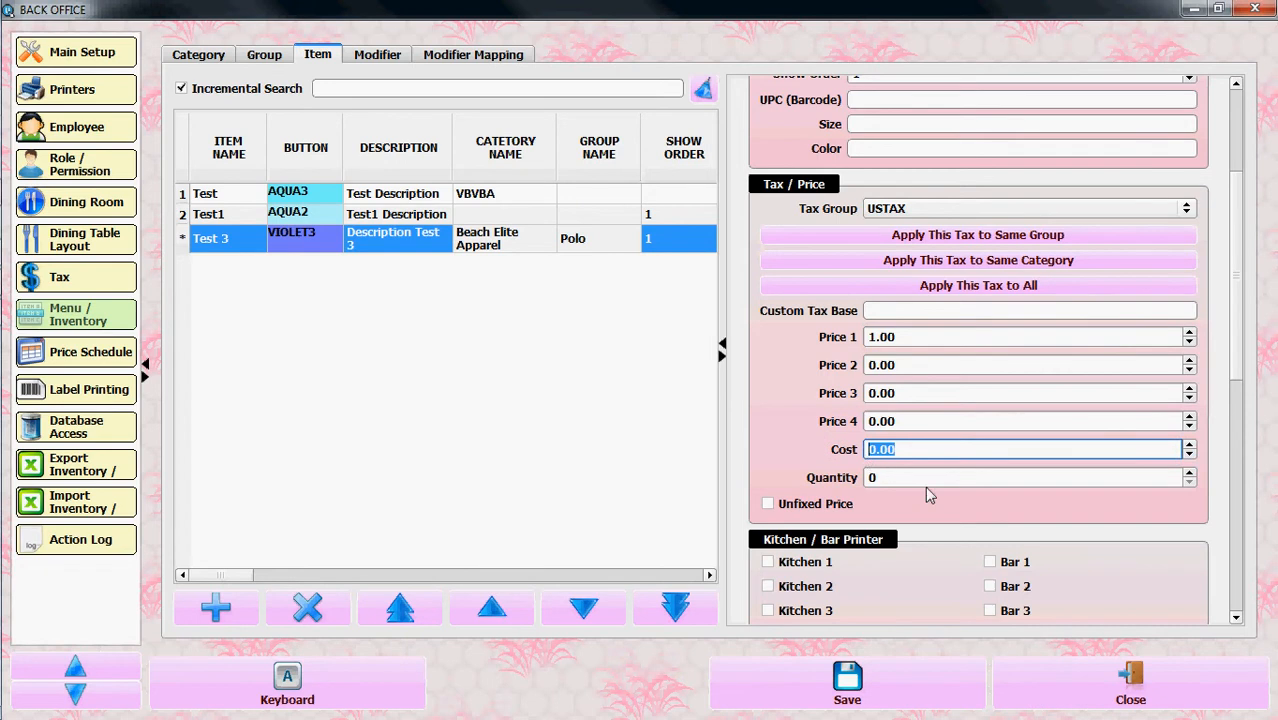
{"action": "type", "text": ".80"}
{"action": "key", "text": "Tab"}
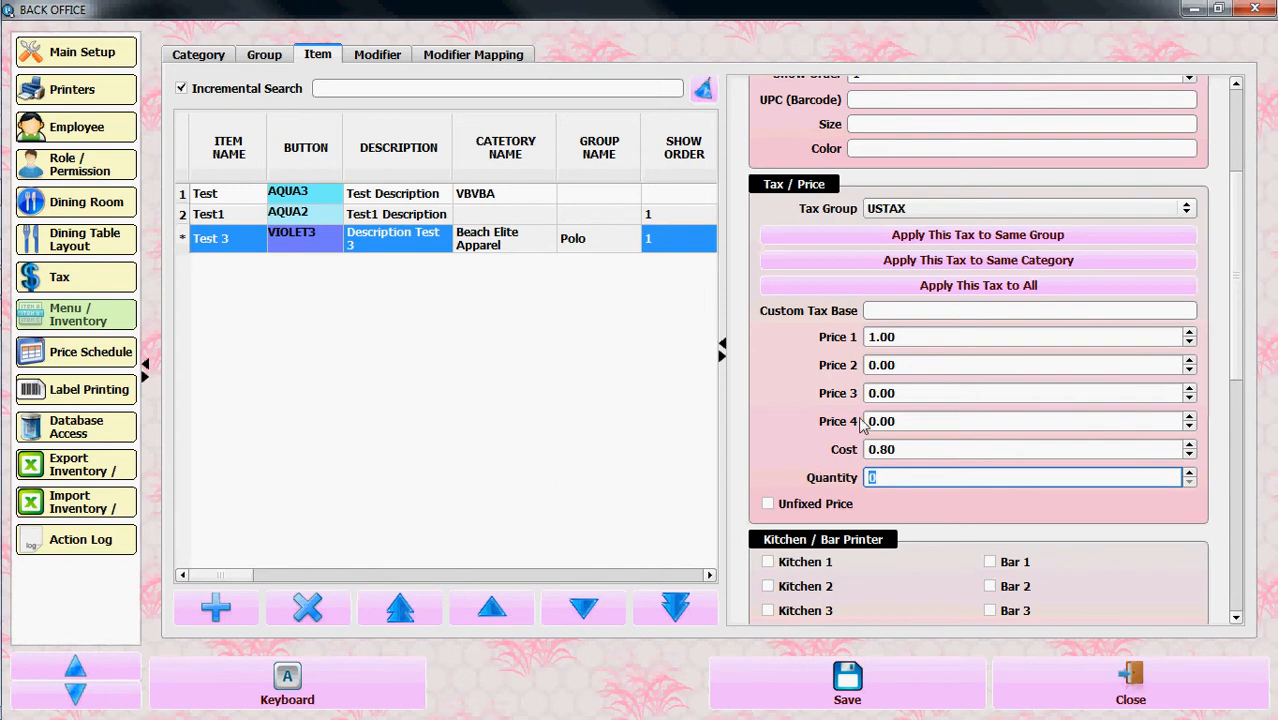
{"action": "type", "text": "20"}
{"action": "left_click", "coordinate": [1186, 515]}
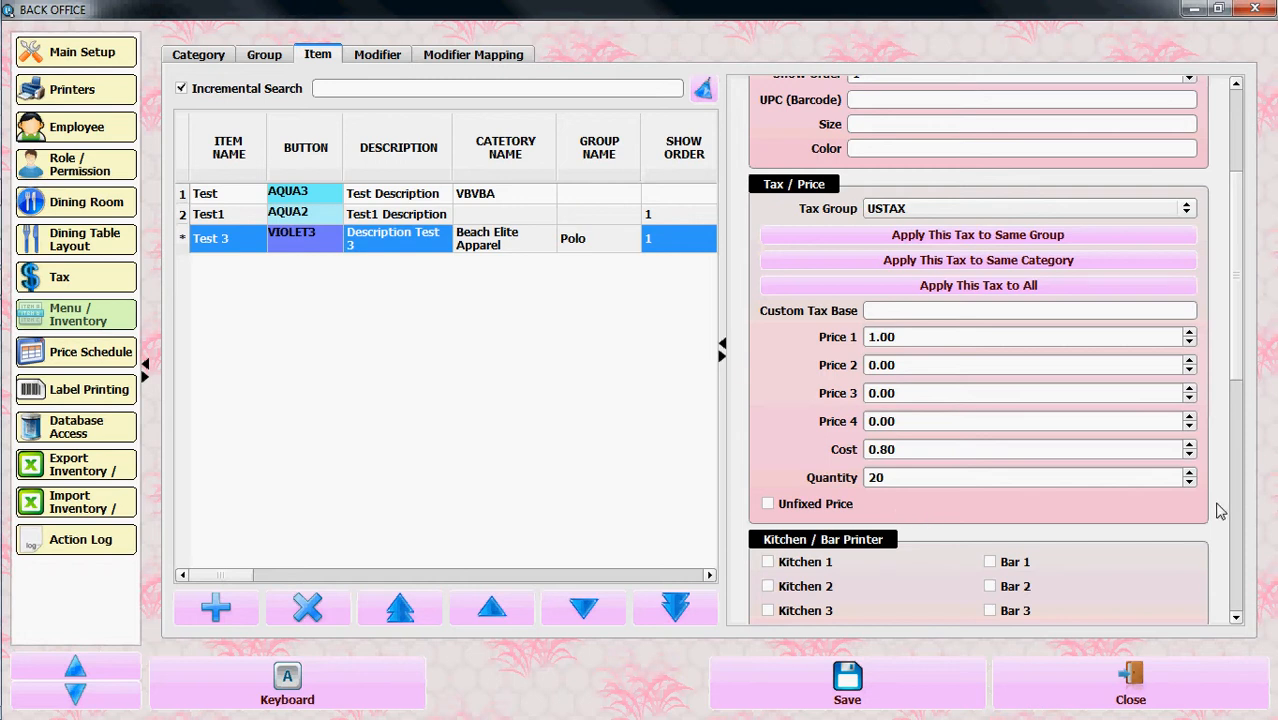
Enable the Kitchen 1 and Bar 1 printers for the Test 3 item
{"action": "scroll", "coordinate": [1218, 511], "scroll_direction": "down", "scroll_amount": 3}
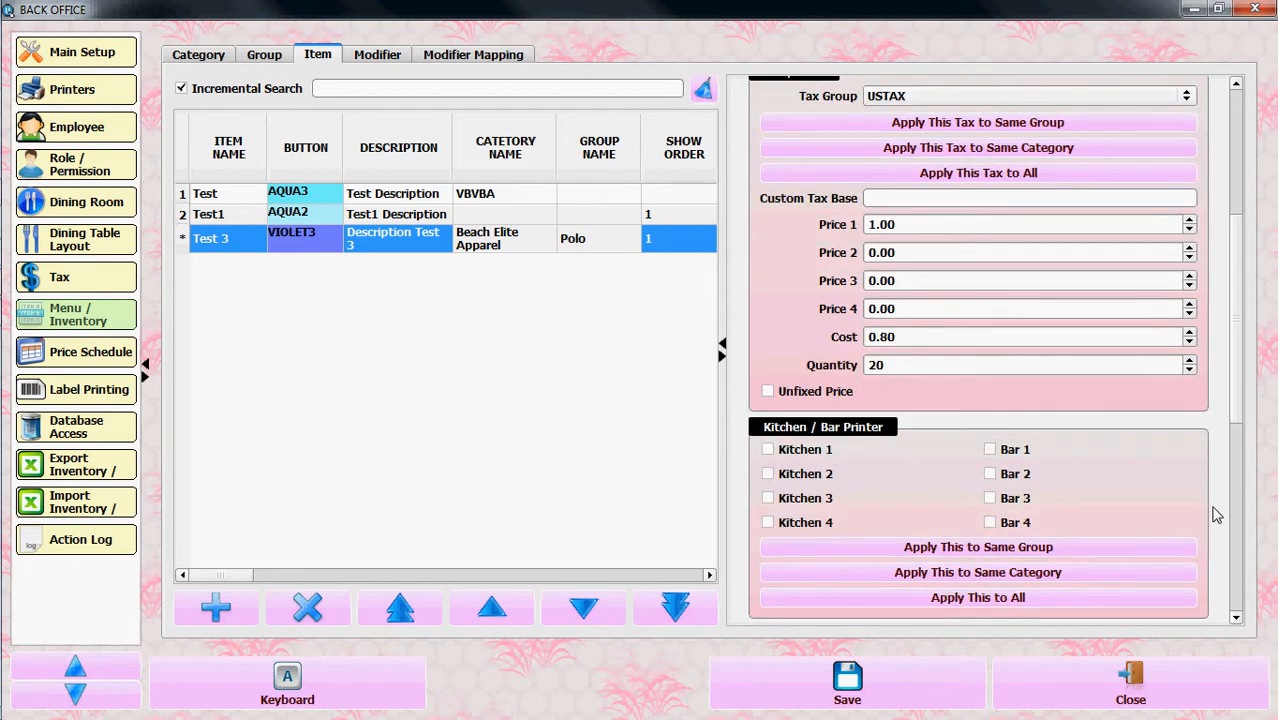
{"action": "scroll", "coordinate": [1220, 420], "scroll_direction": "down", "scroll_amount": 2}
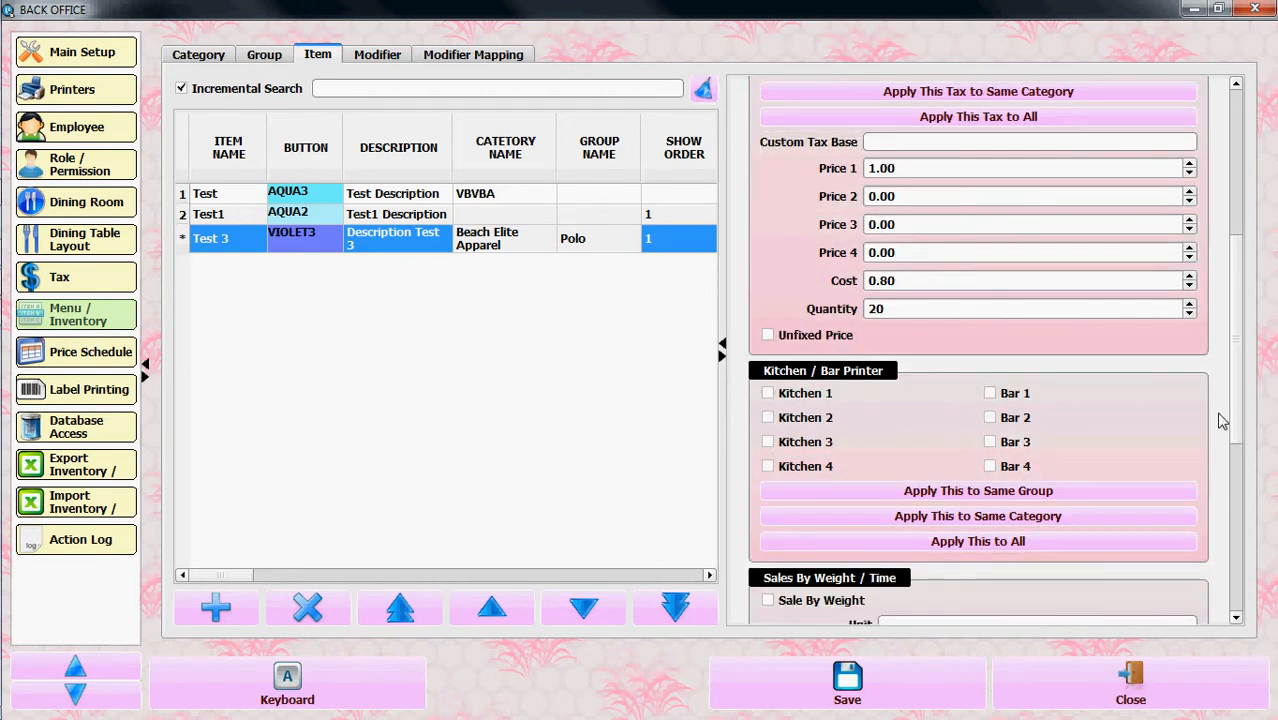
{"action": "scroll", "coordinate": [1220, 420], "scroll_direction": "down", "scroll_amount": 4}
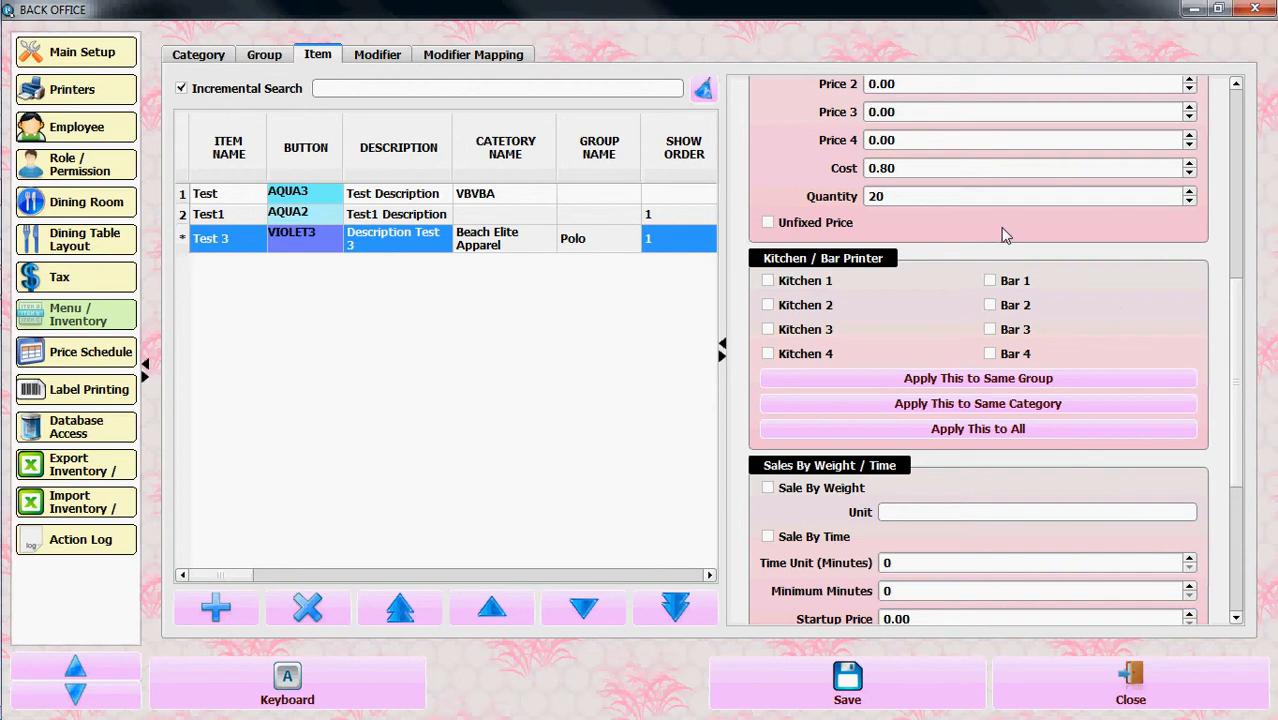
{"action": "left_click", "coordinate": [768, 281]}
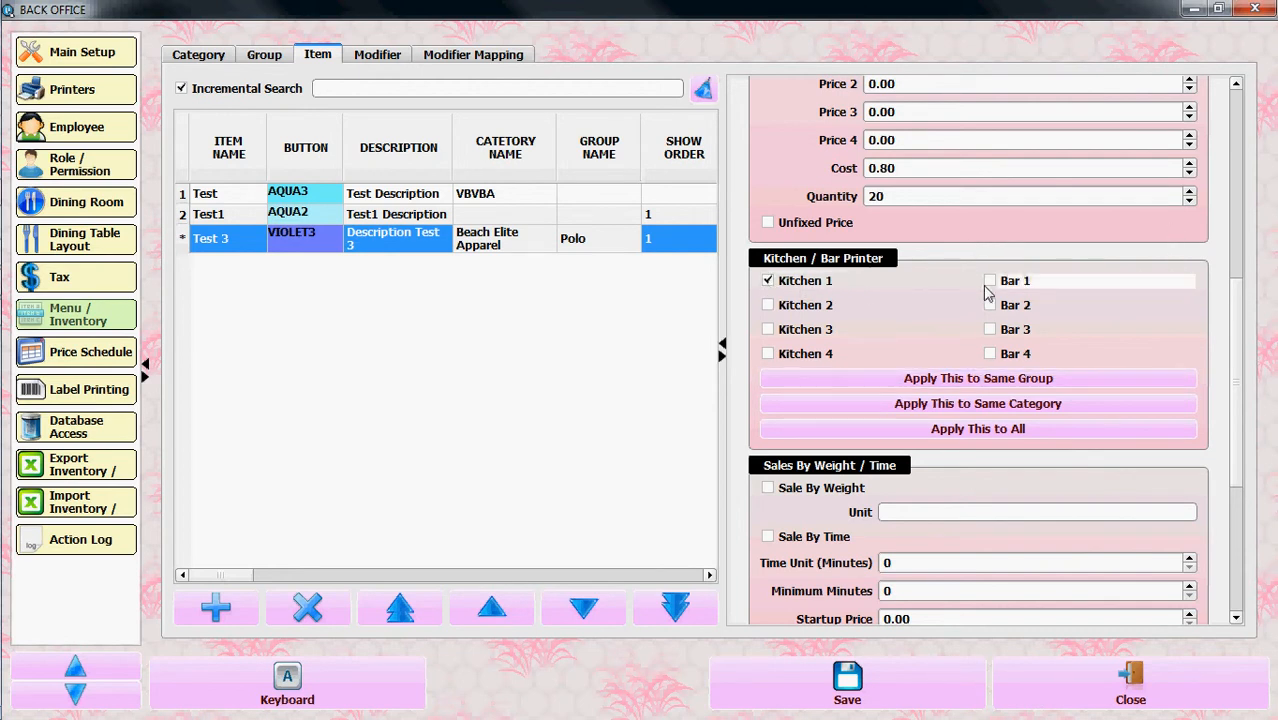
{"action": "left_click", "coordinate": [990, 282]}
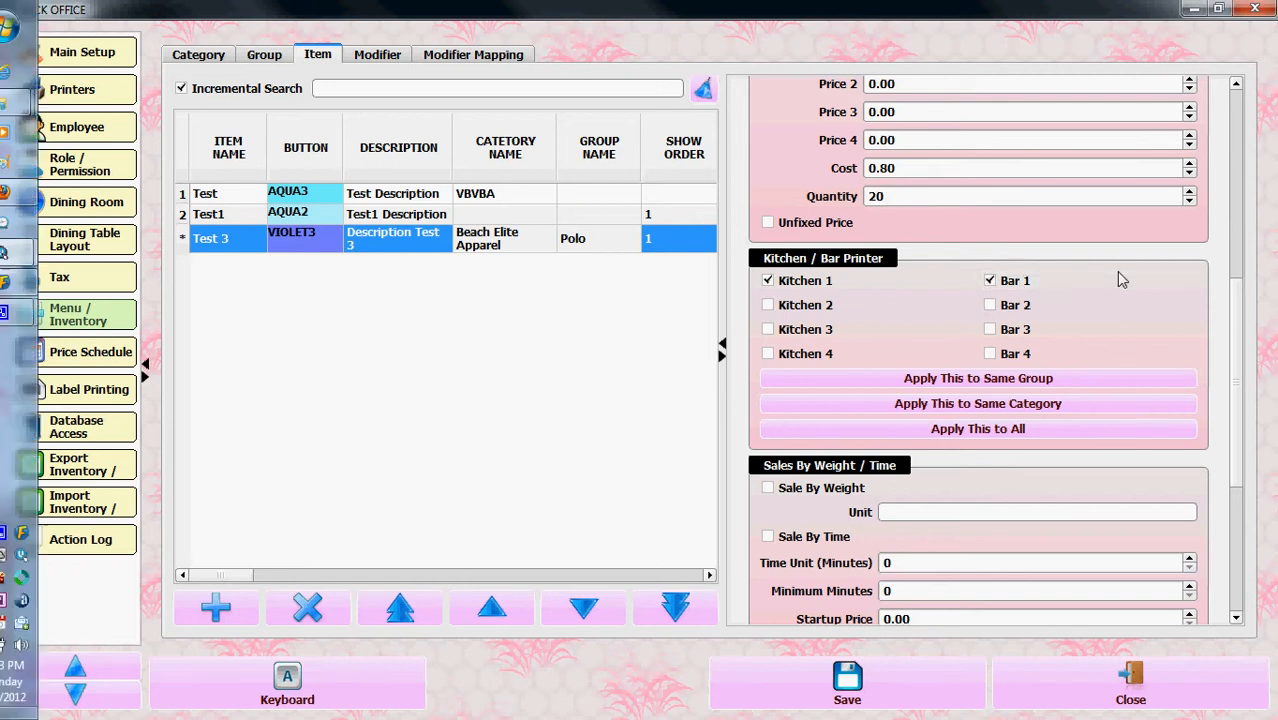
Disable the Kitchen 1 and Bar 1 printers for the Test 3 item
{"action": "left_click", "coordinate": [768, 281]}
{"action": "left_click", "coordinate": [1010, 285]}
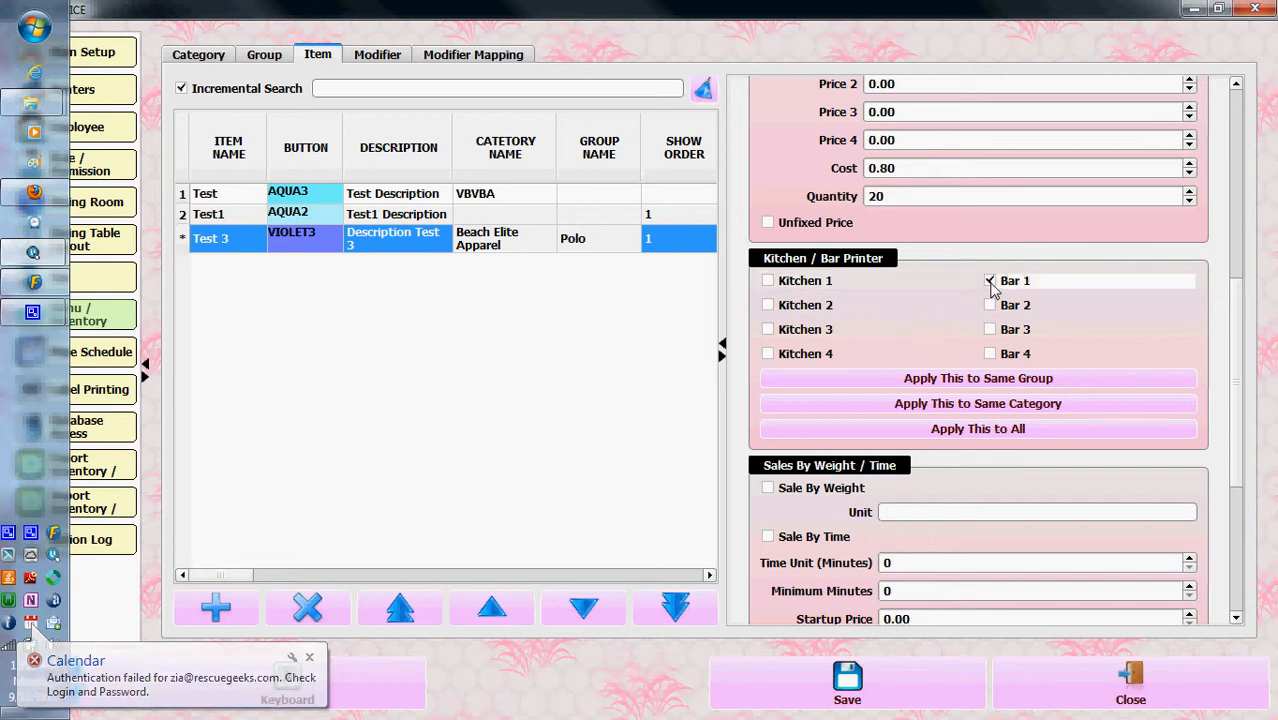
{"action": "left_click", "coordinate": [1160, 381]}
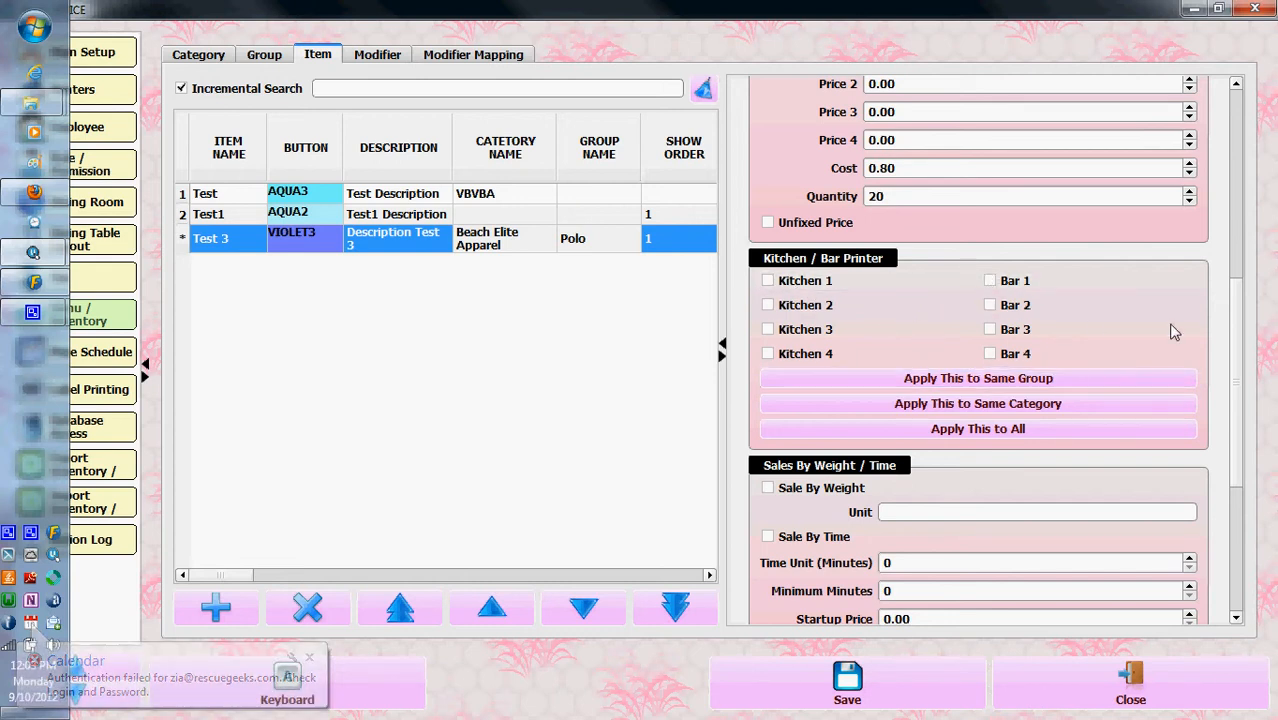
Apply the item's kitchen and bar printer settings to the same group
{"action": "left_click", "coordinate": [1030, 404]}
{"action": "scroll", "coordinate": [1027, 404], "scroll_direction": "down", "scroll_amount": 2}
{"action": "left_click", "coordinate": [975, 314]}
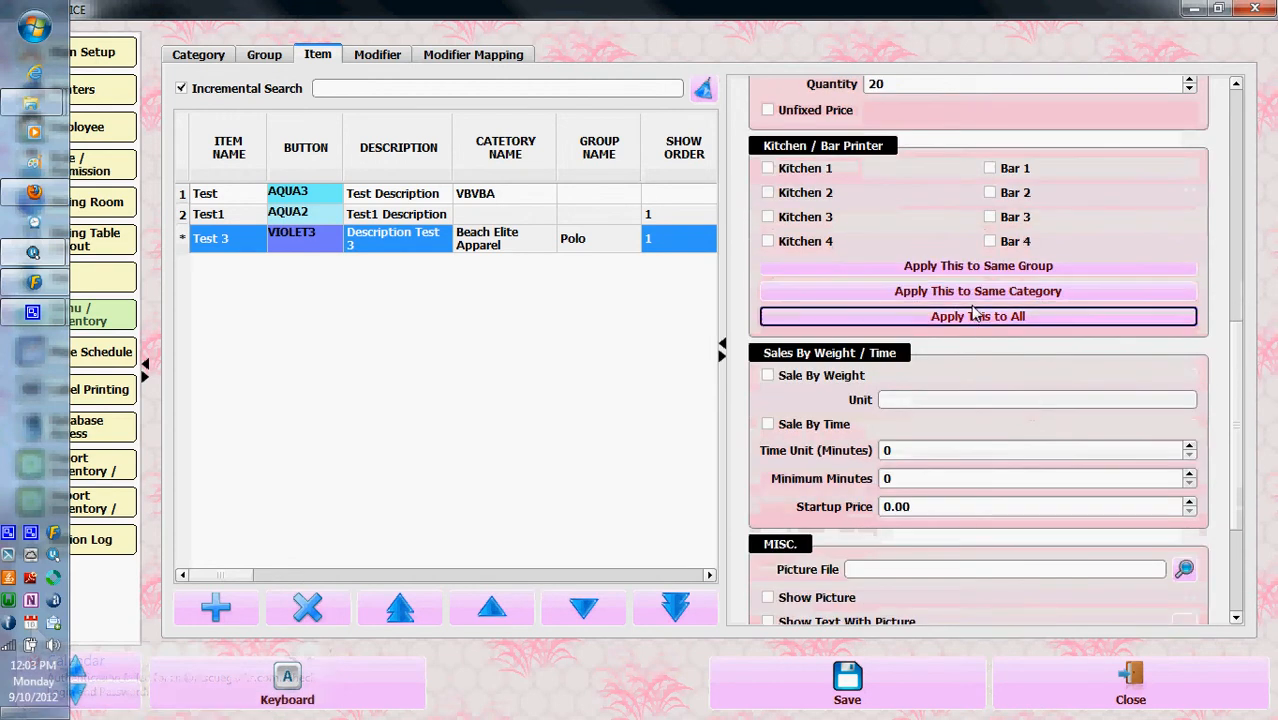
{"action": "left_click", "coordinate": [930, 266]}
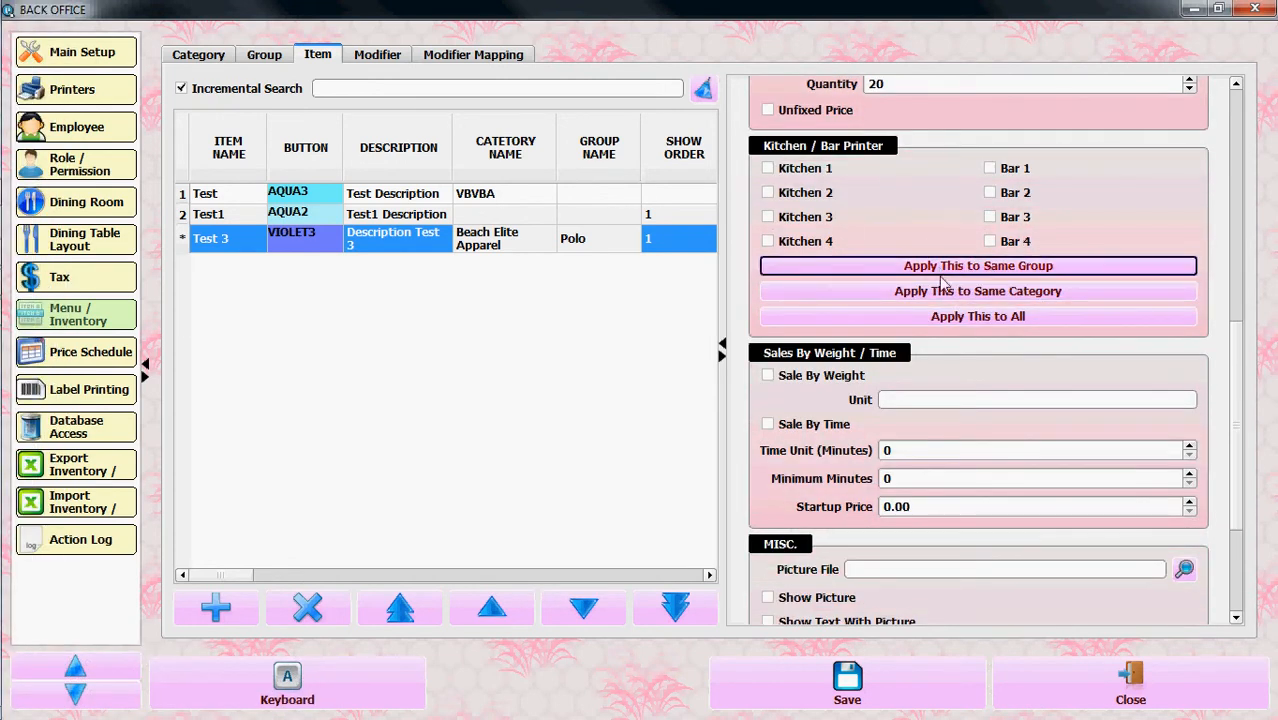
Apply the Test 3 item's kitchen and bar printer settings to all items
{"action": "left_click", "coordinate": [948, 316]}
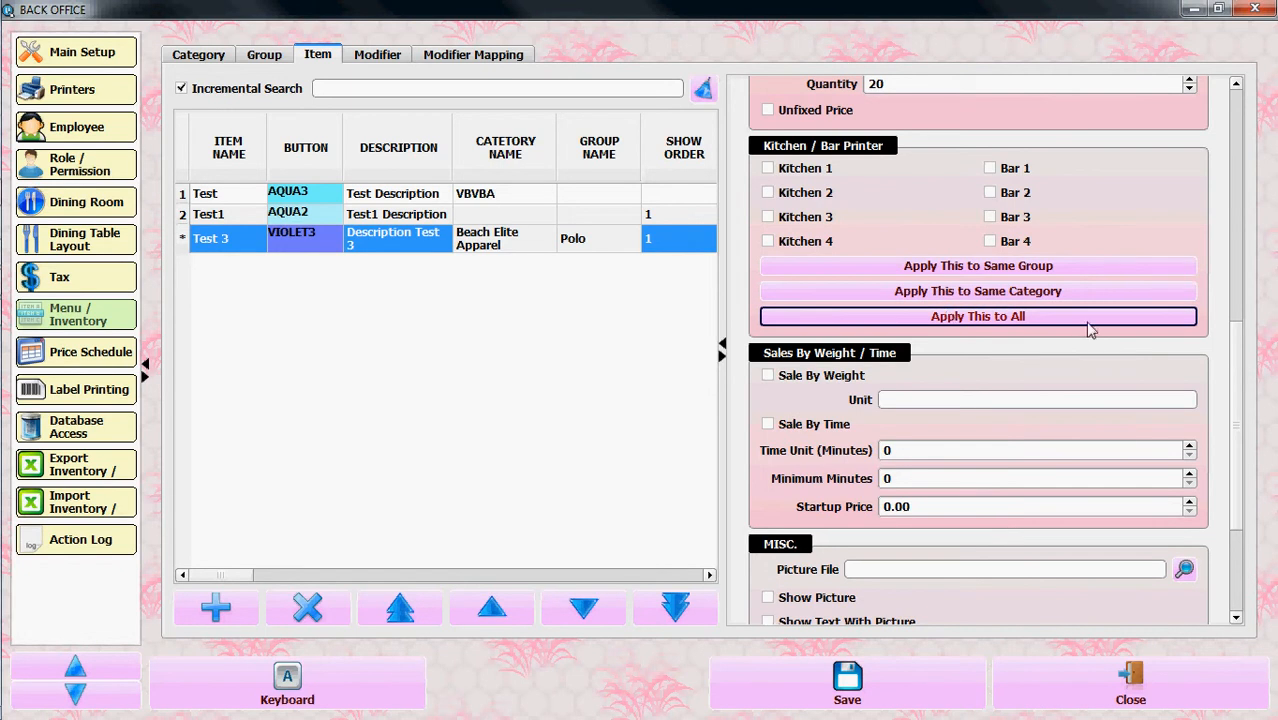
Set the Test 3 item's low quantity to 10 in its miscellaneous settings
{"action": "scroll", "coordinate": [1216, 330], "scroll_direction": "down", "scroll_amount": 1}
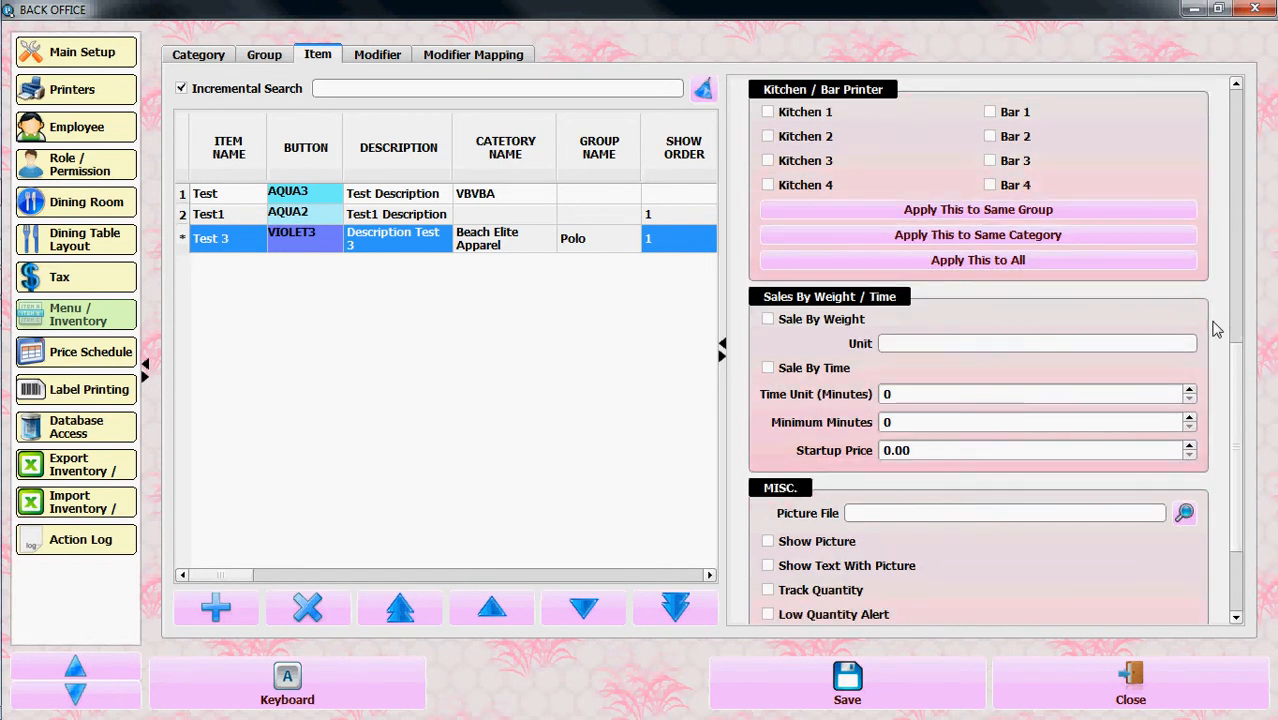
{"action": "scroll", "coordinate": [1216, 330], "scroll_direction": "down", "scroll_amount": 1}
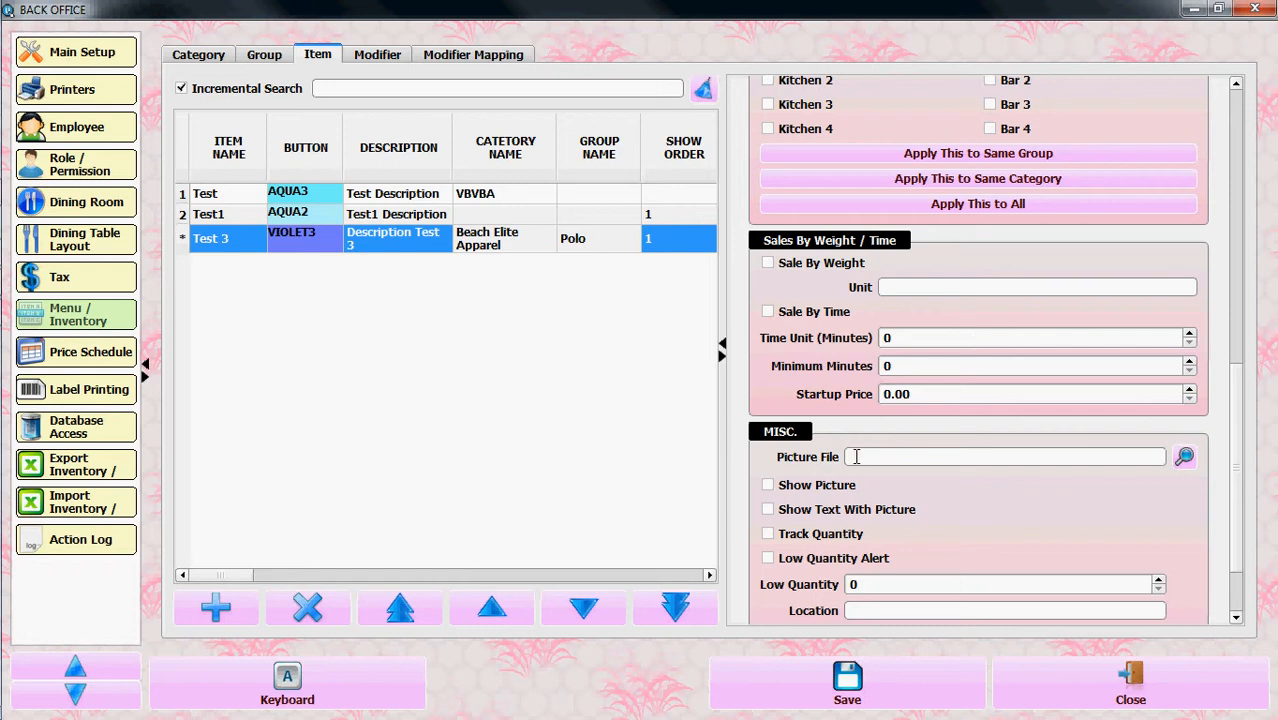
{"action": "scroll", "coordinate": [1058, 498], "scroll_direction": "down", "scroll_amount": 2}
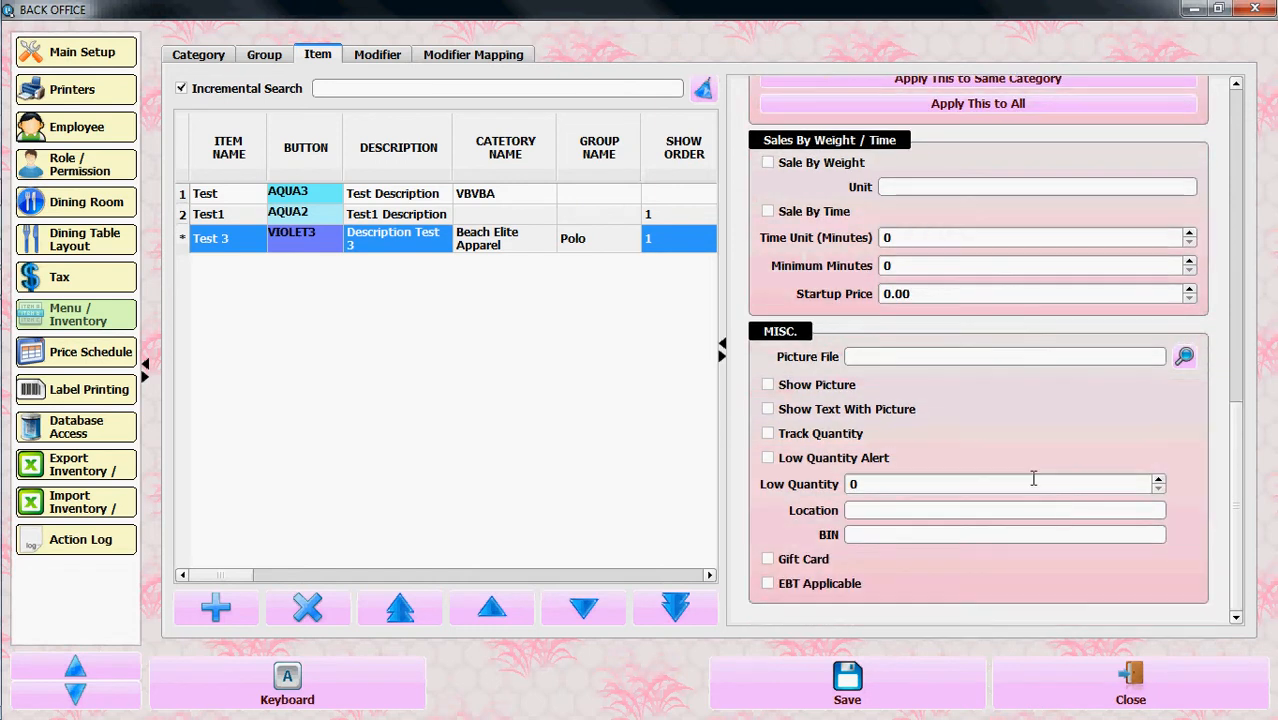
{"action": "left_click", "coordinate": [875, 484]}
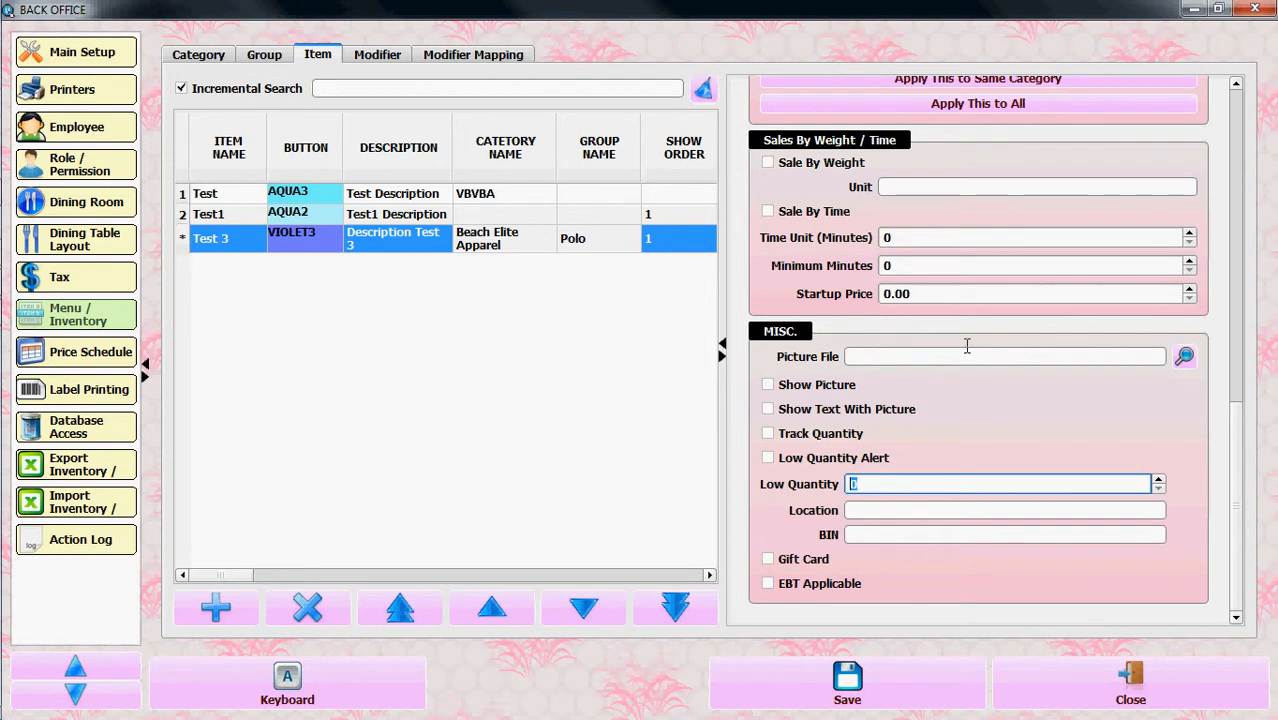
{"action": "type", "text": "10"}
Save the new Test 3 item and close the back office
{"action": "left_click", "coordinate": [880, 688]}
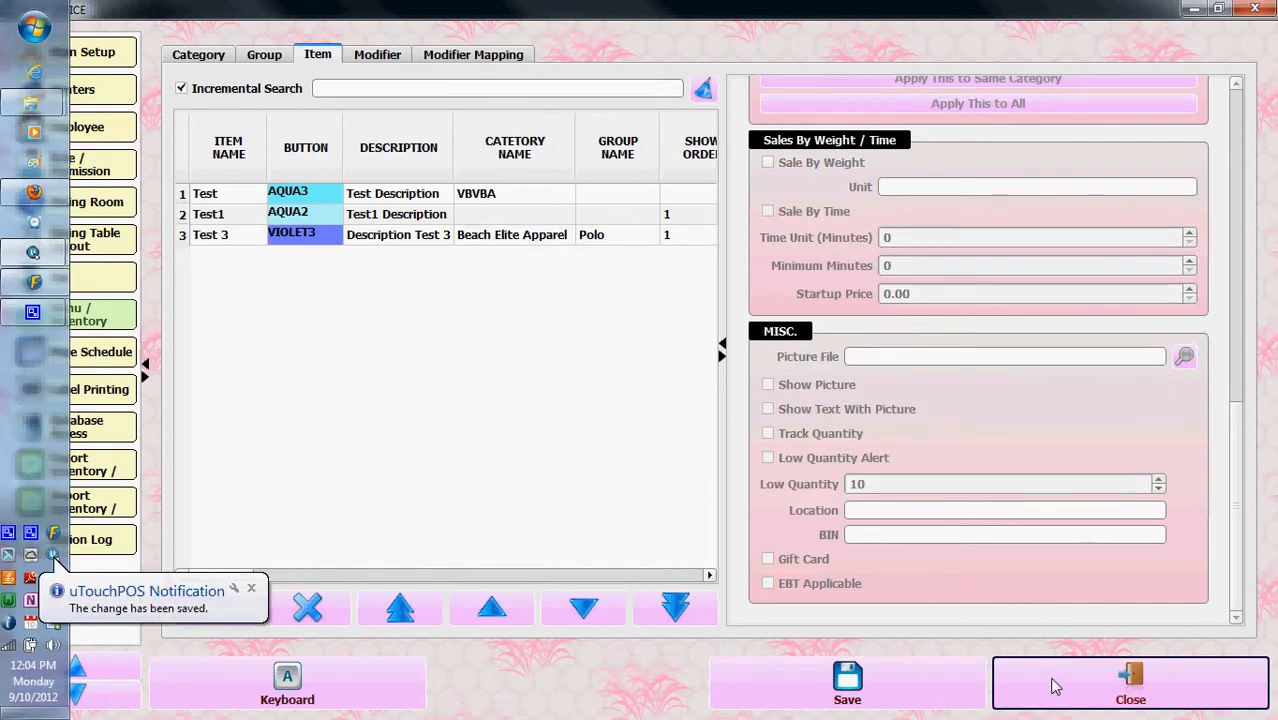
{"action": "left_click", "coordinate": [1055, 686]}
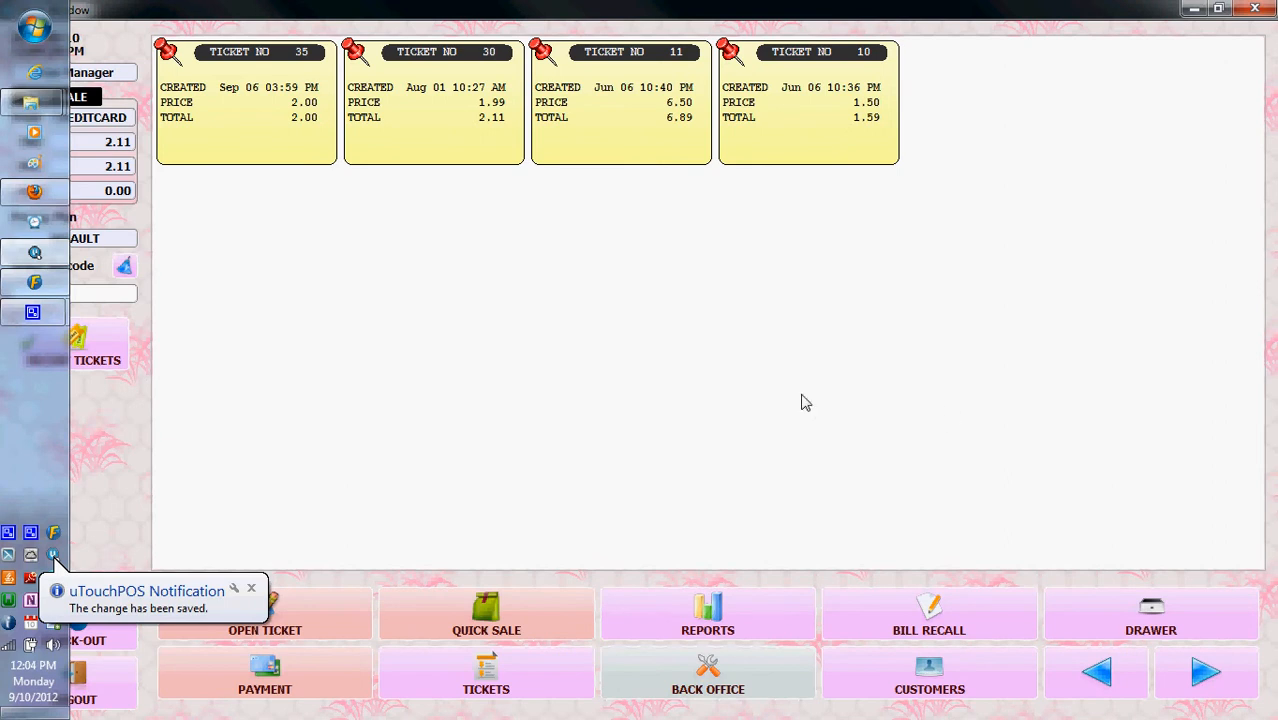